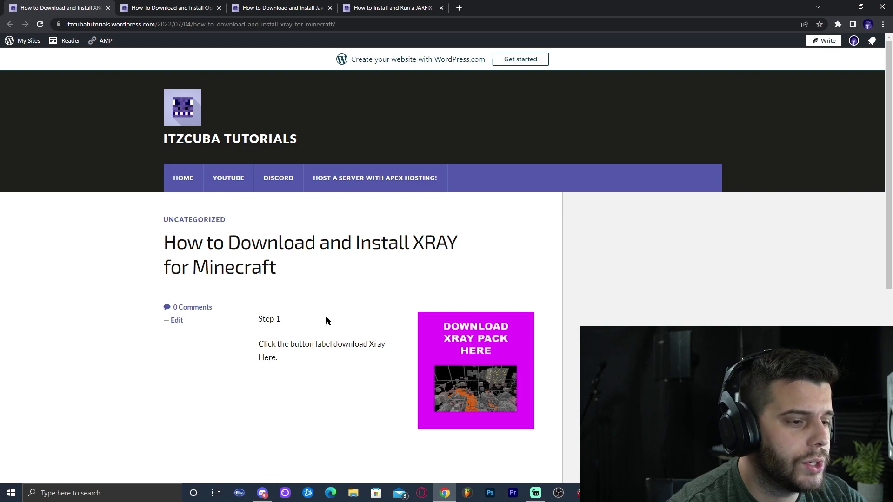
Step: Open the Xray Ultimate resource pack's CurseForge download page
scroll(502, 256, down, 2)
scroll(612, 234, up, 1)
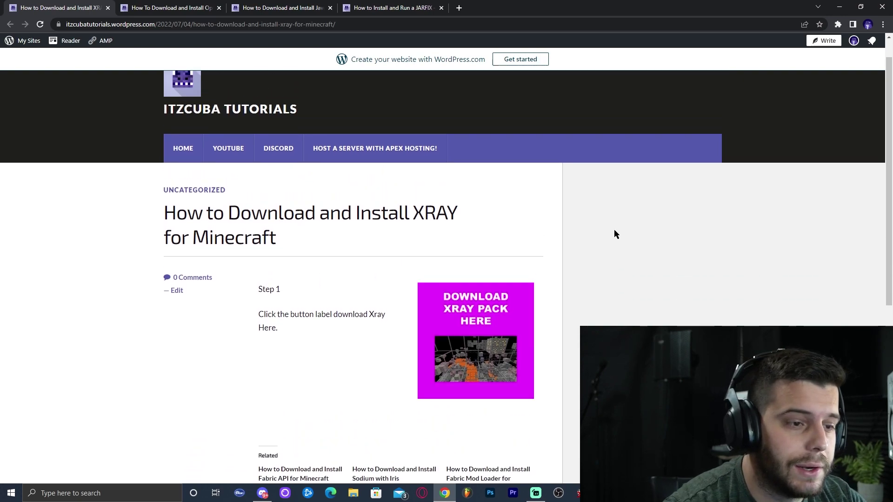
scroll(600, 260, up, 1)
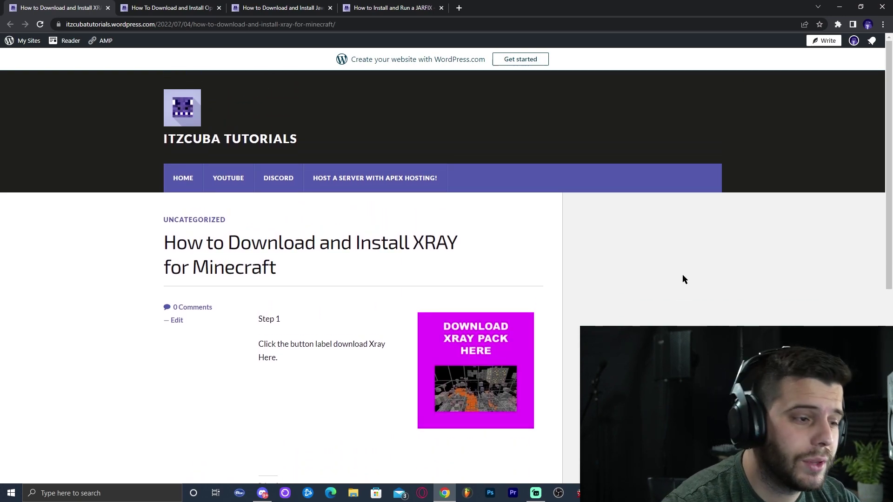
scroll(605, 273, down, 1)
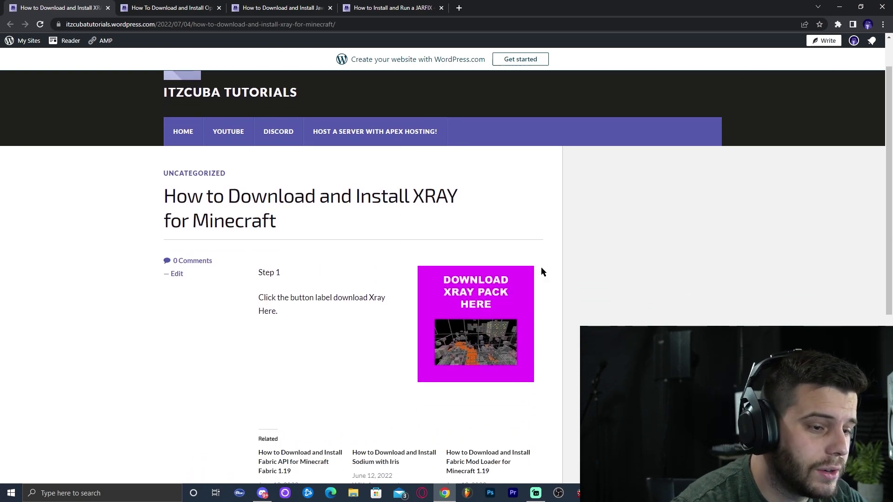
click(484, 304)
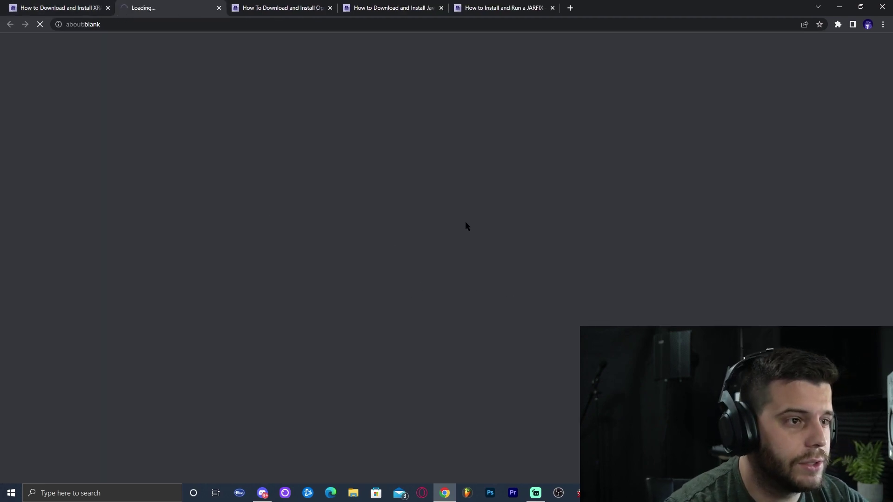
Step: Download Xray_Ultimate_1.19_v4.2.2.zip from the Recent Files list
scroll(414, 219, down, 3)
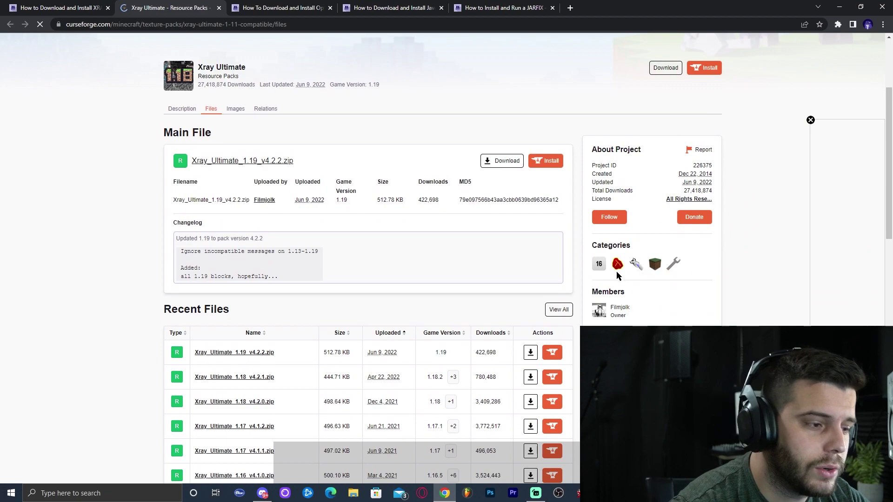
scroll(490, 272, down, 2)
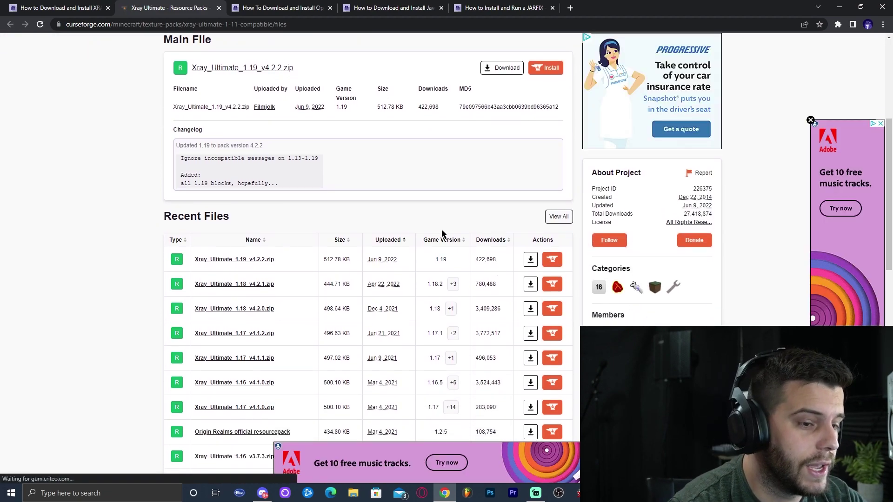
scroll(449, 230, down, 1)
scroll(470, 209, down, 2)
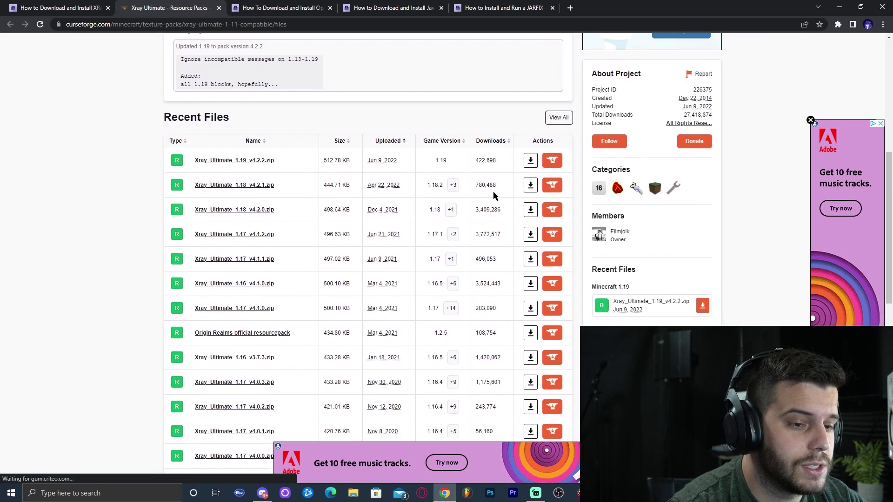
drag(447, 122, 437, 120)
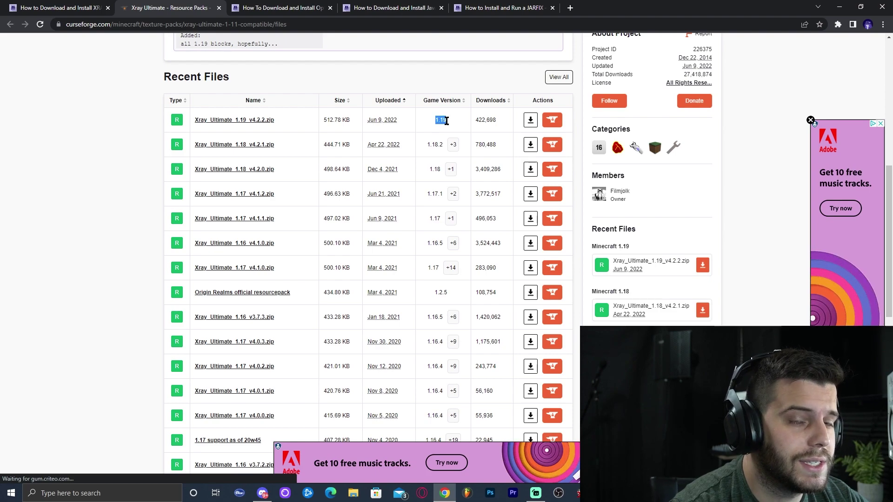
scroll(446, 121, up, 4)
scroll(442, 313, up, 4)
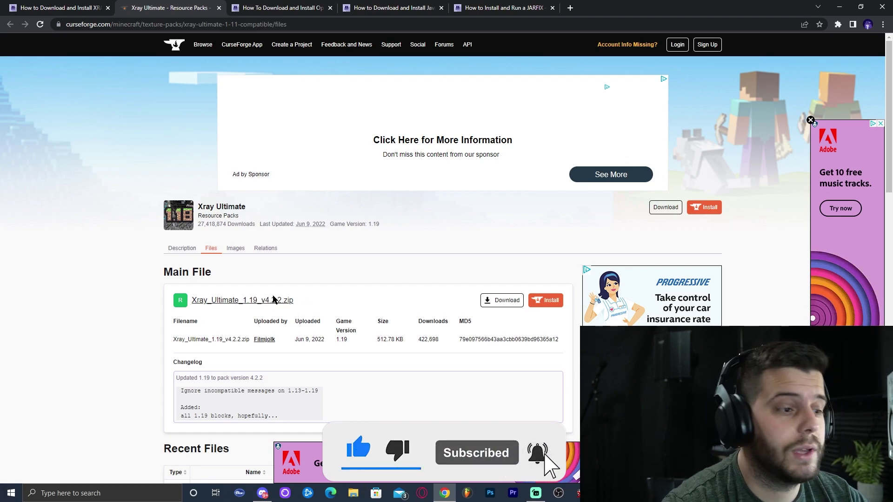
scroll(454, 290, down, 4)
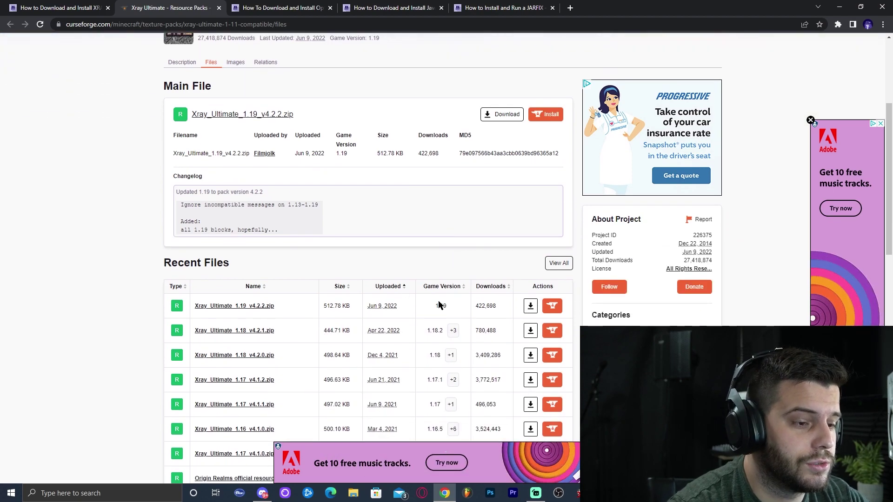
scroll(531, 232, down, 2)
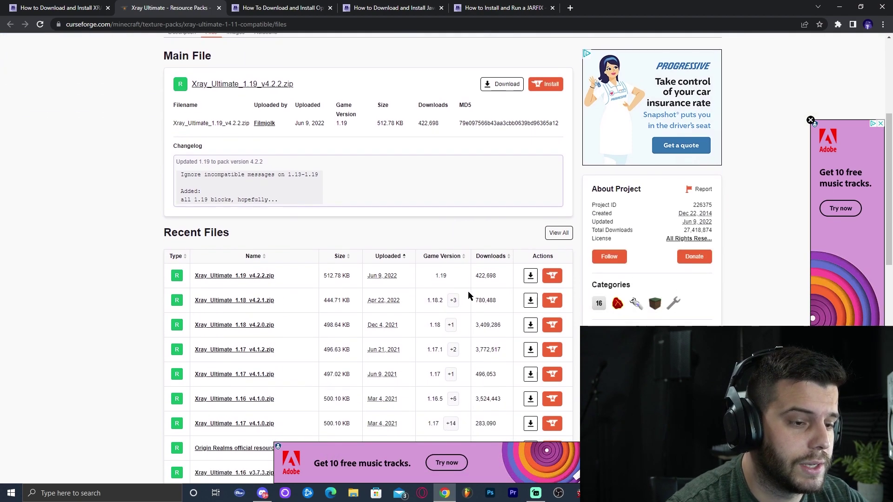
click(531, 213)
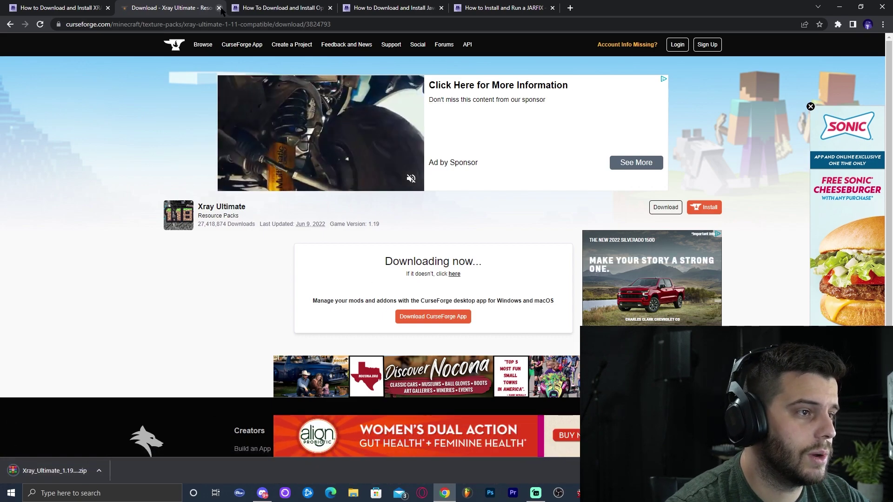
Step: Close the CurseForge and XRAY tutorial tabs and shrink the browser window
key(ctrl+w)
click(108, 7)
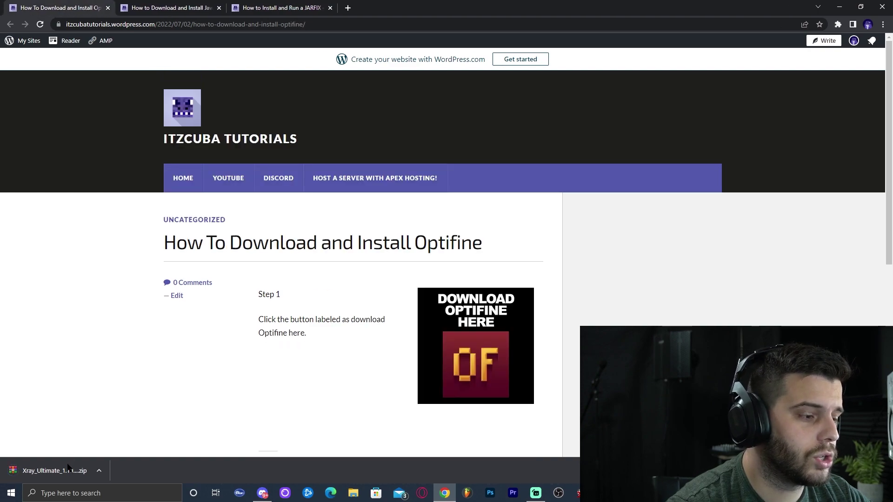
key(super+Down)
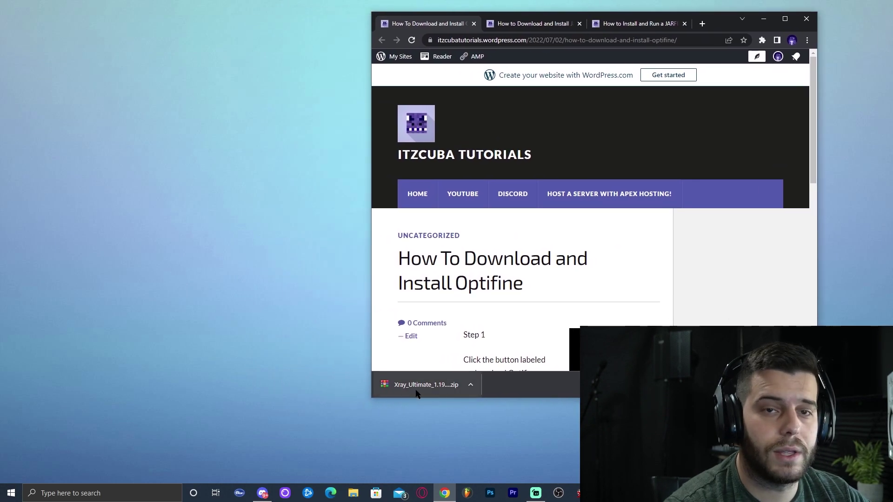
Step: Place the Xray zip on the desktop, refresh it, and maximize Chrome on the OptiFine tutorial
drag(411, 390, 195, 176)
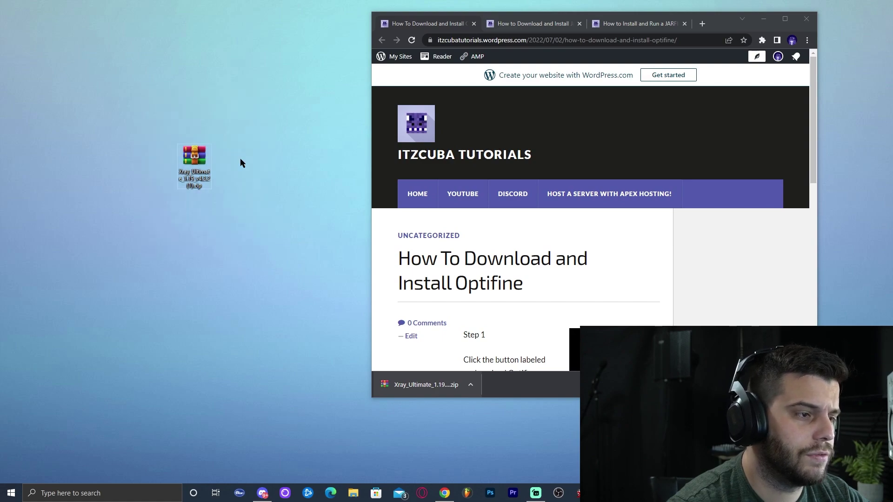
right_click(260, 175)
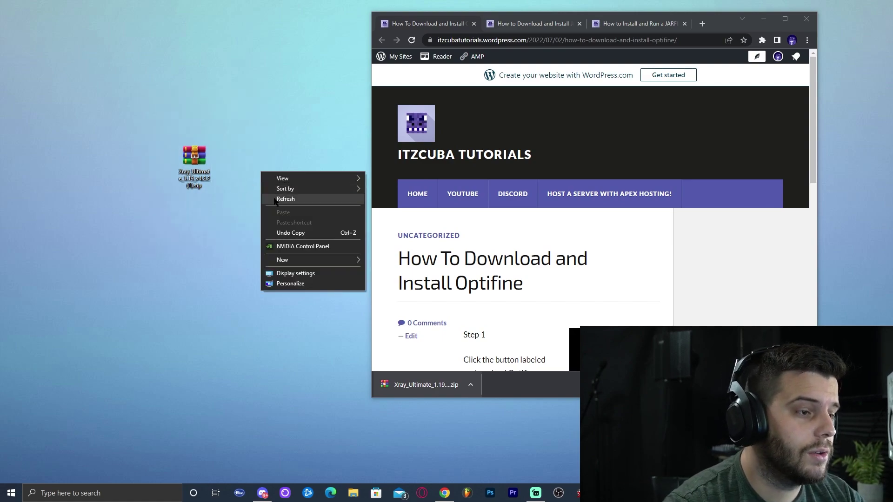
click(279, 199)
click(785, 19)
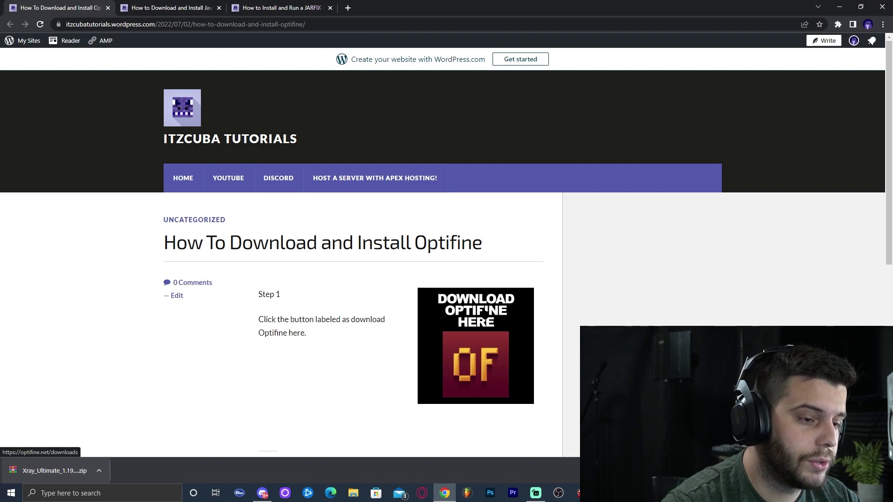
Step: Open the OptiFine downloads page and look over the Minecraft 1.19 preview versions
click(470, 316)
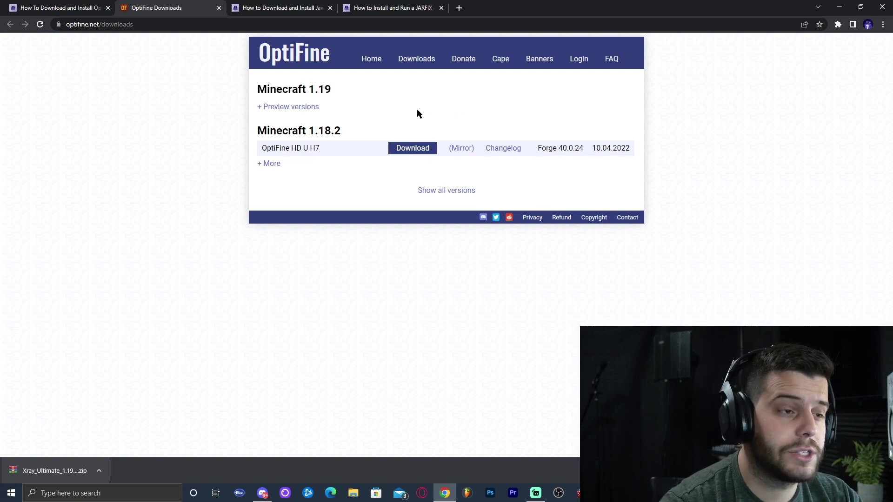
drag(310, 89, 331, 89)
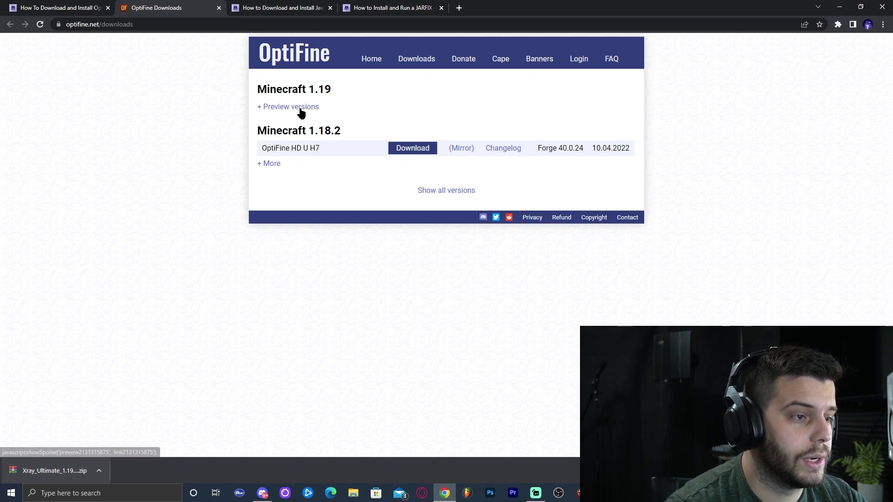
click(297, 107)
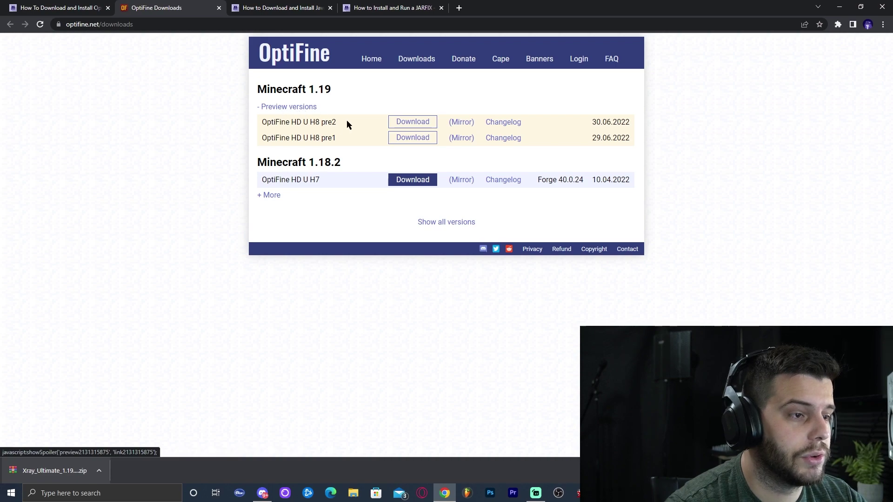
double_click(328, 121)
click(328, 121)
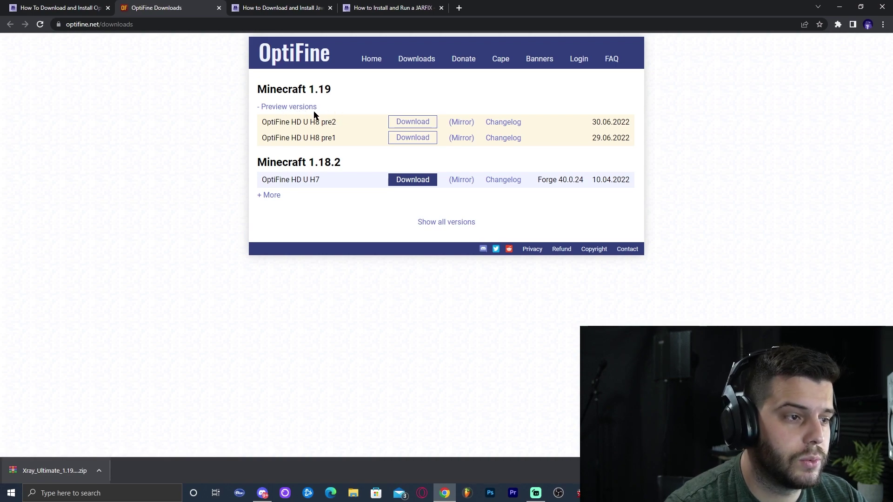
click(309, 108)
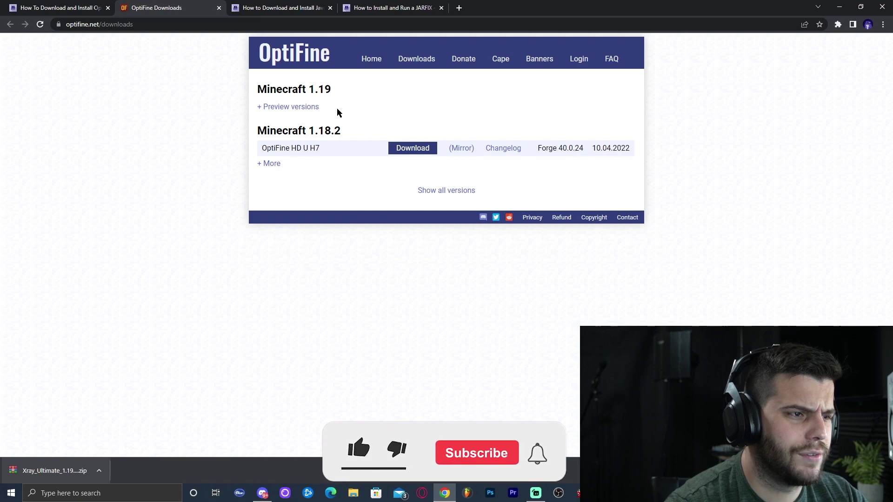
drag(260, 148, 308, 148)
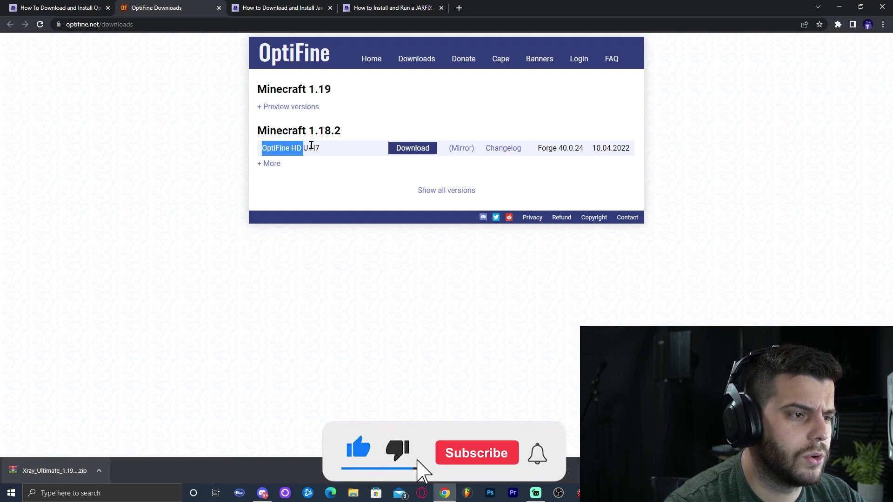
click(402, 150)
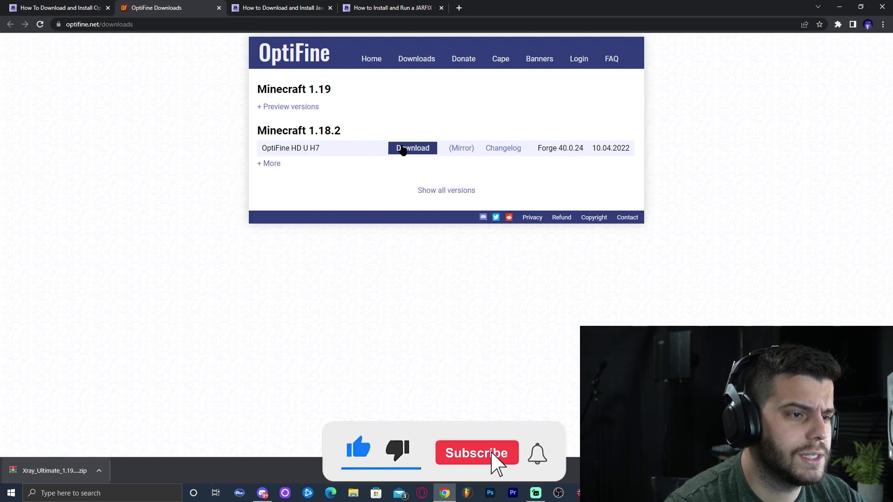
Step: Download the OptiFine HD U H8 pre2 preview for 1.19
click(314, 112)
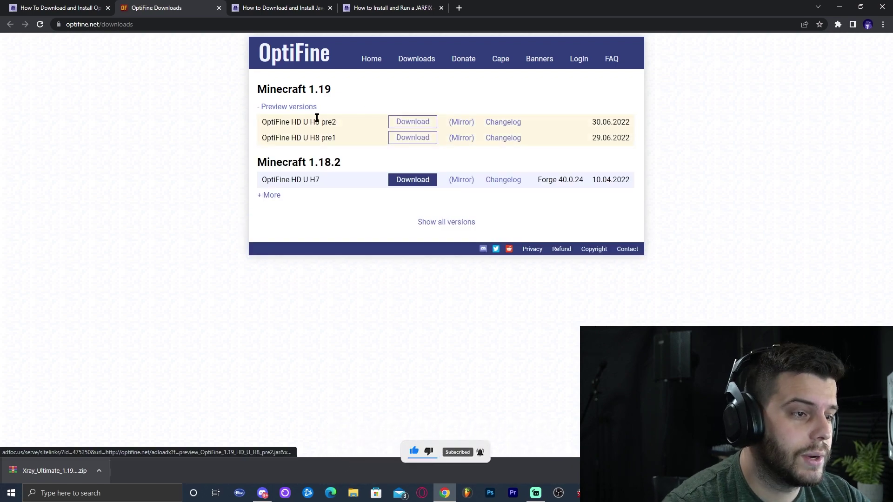
double_click(326, 121)
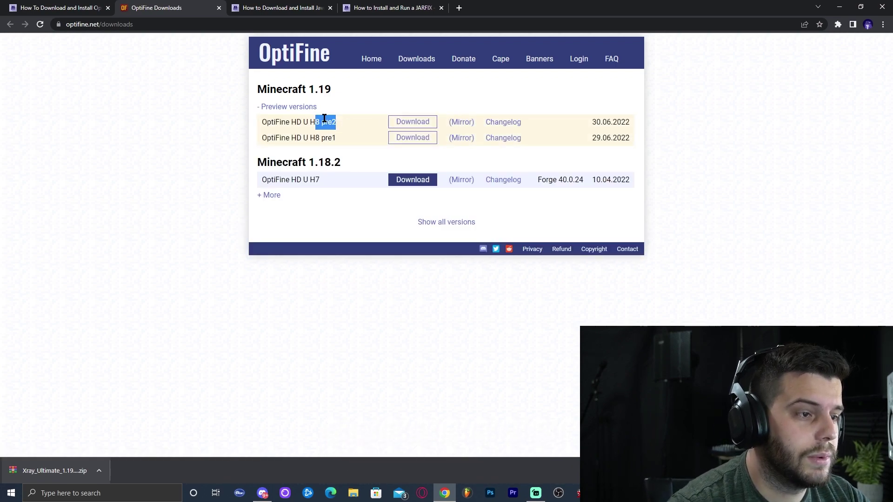
click(409, 122)
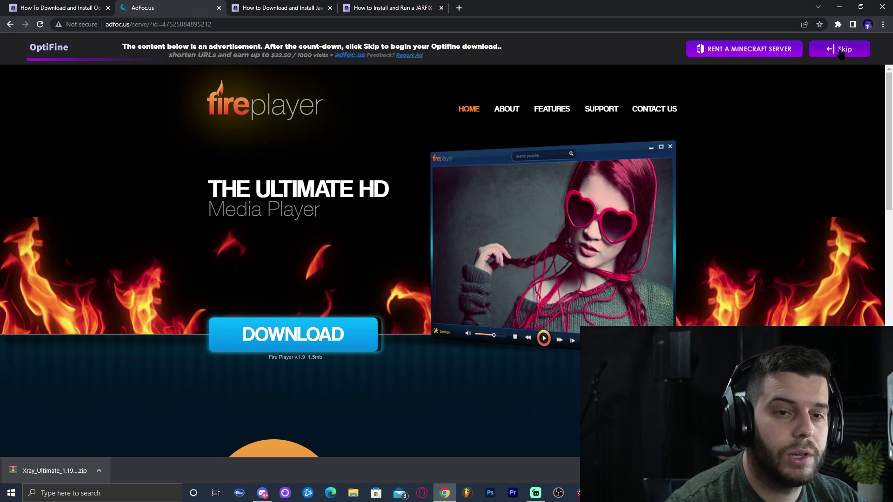
Step: Skip the AdFoc.us ad, download the OptiFine 1.19 HD U H8 pre2 jar, and restore the window
click(844, 49)
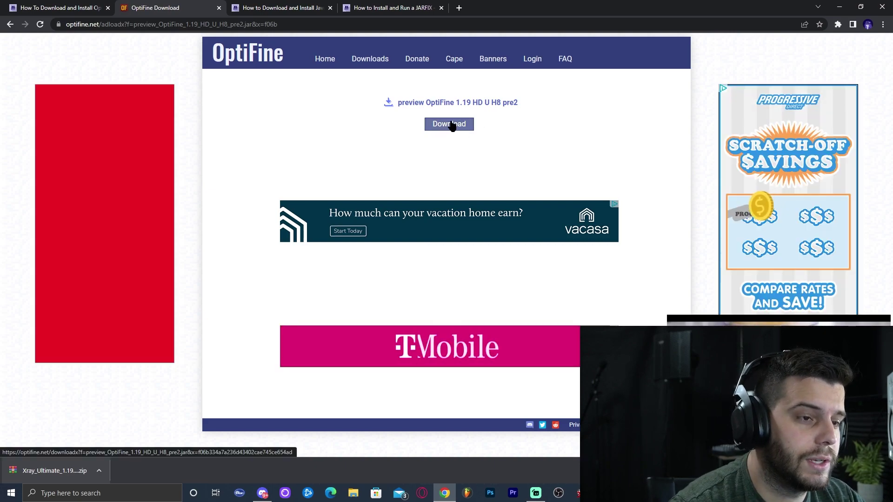
click(450, 126)
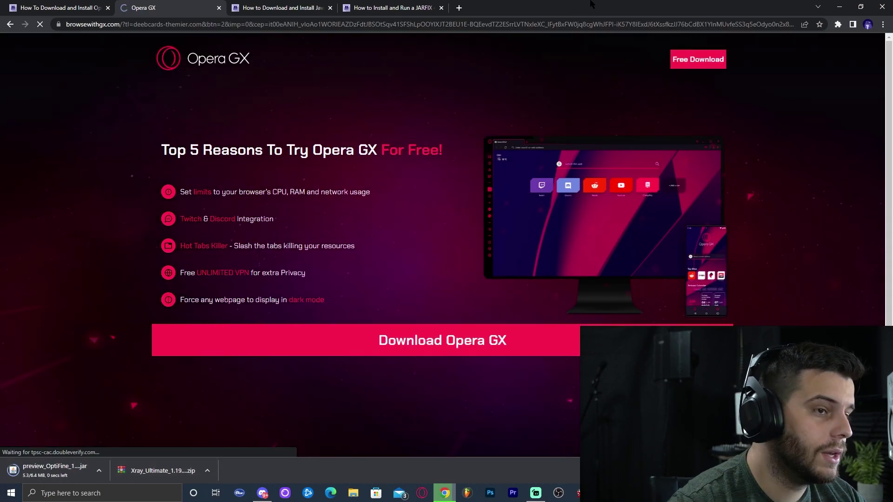
drag(590, 4, 628, 4)
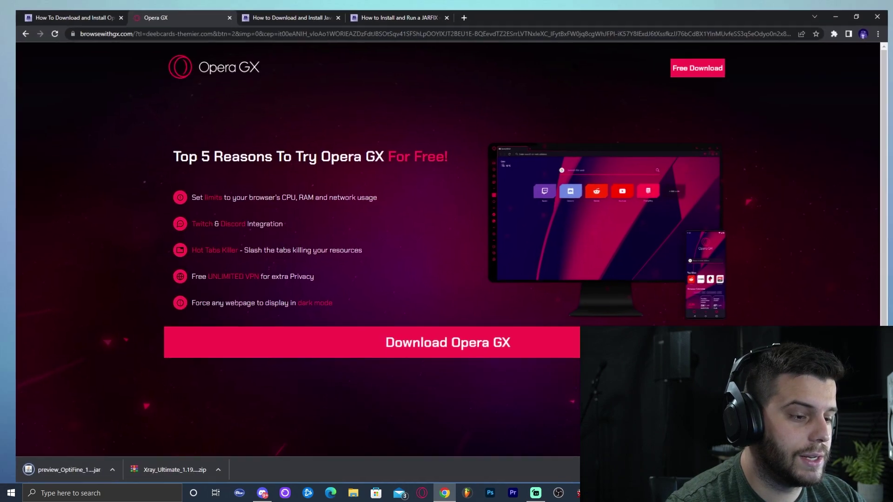
double_click(627, 3)
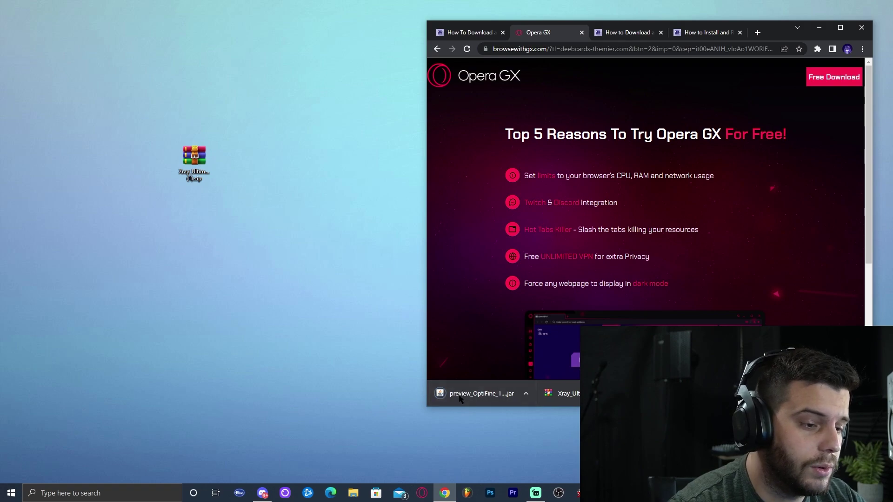
Step: Save the OptiFine jar to the desktop, then close the OptiFine tutorial and Opera GX tabs
drag(482, 394, 258, 186)
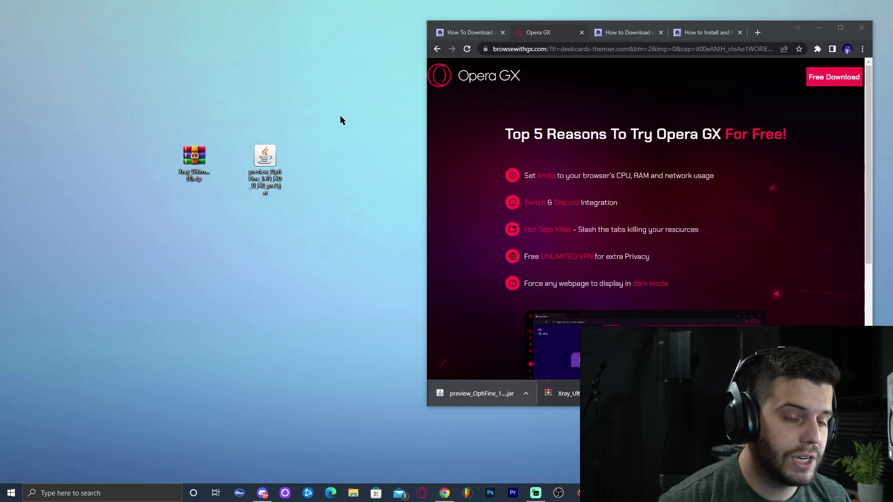
click(840, 28)
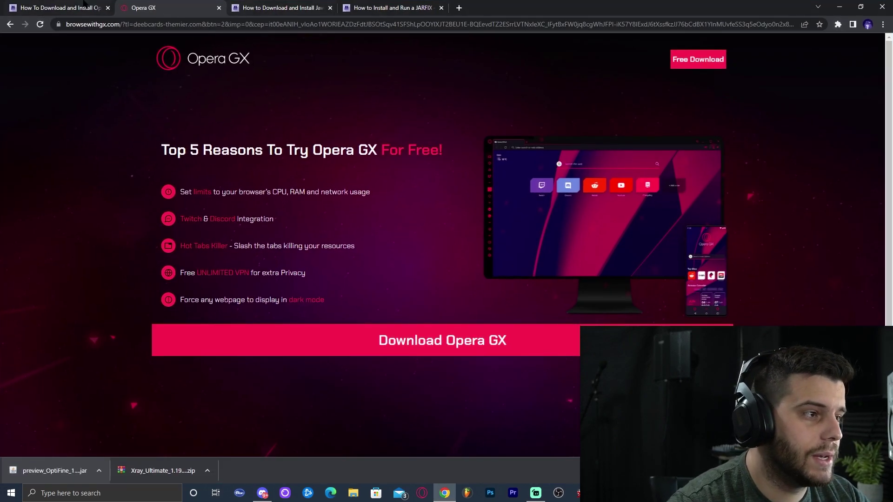
click(86, 8)
click(108, 8)
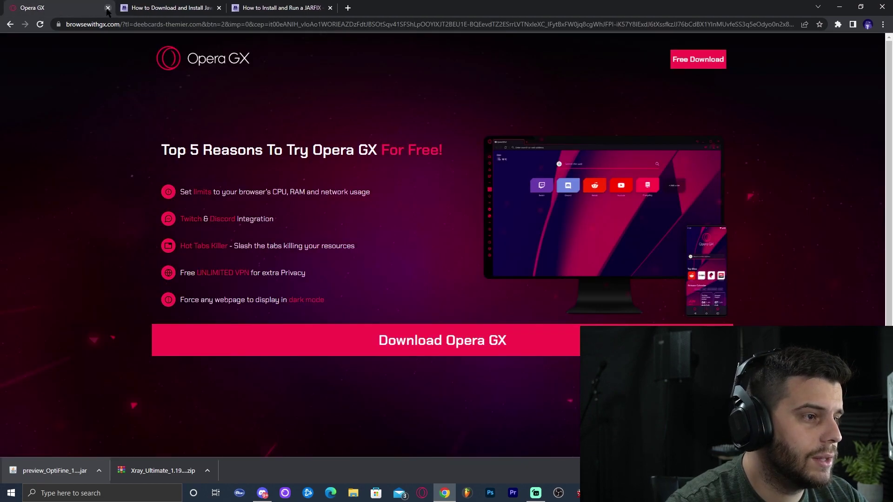
click(108, 8)
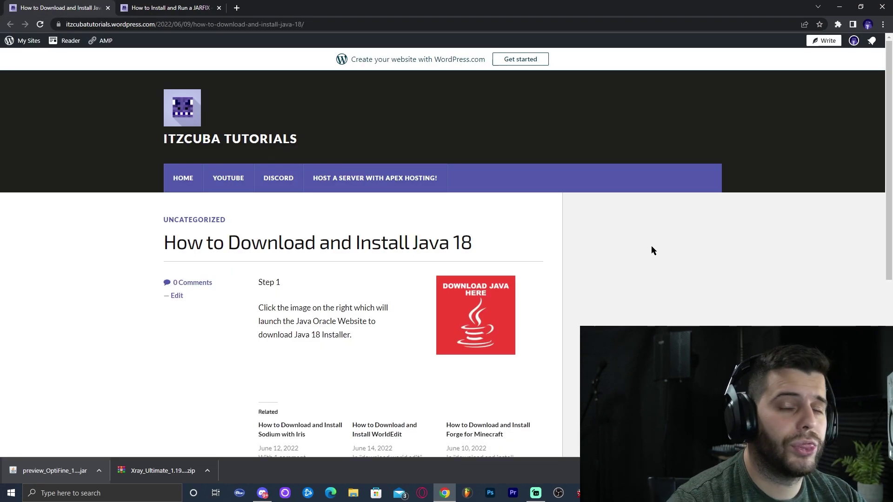
Step: Download the JDK 18 Windows x64 Installer from Oracle Java Downloads
scroll(634, 256, down, 1)
scroll(632, 240, down, 1)
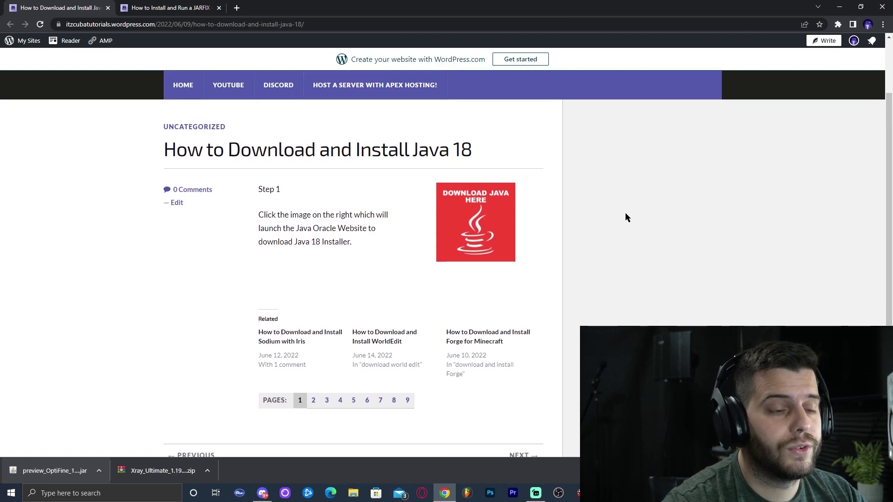
click(498, 210)
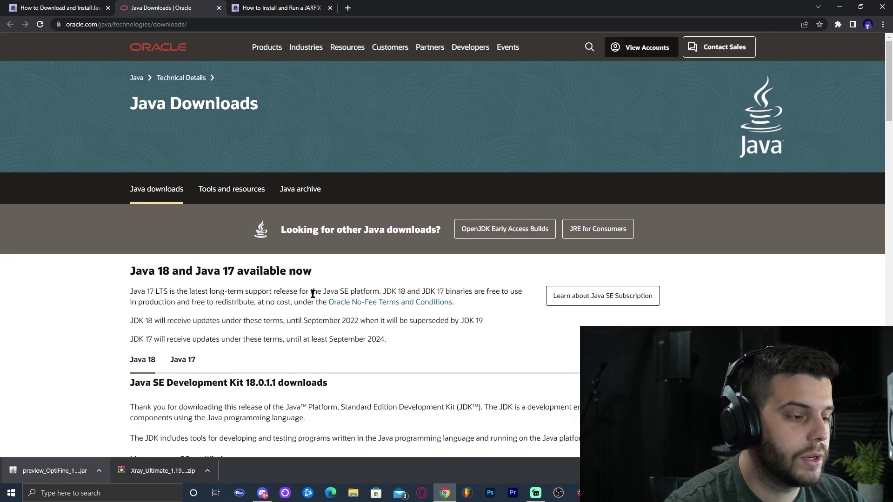
scroll(370, 228, down, 6)
scroll(150, 133, up, 1)
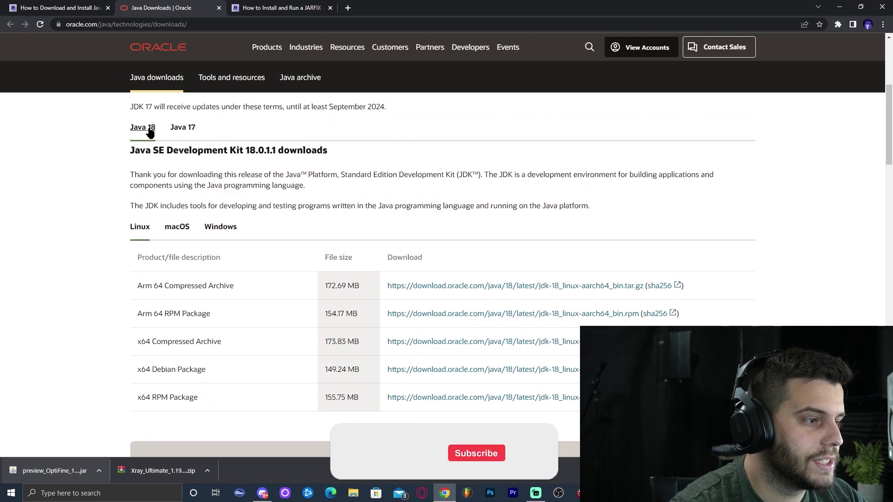
scroll(214, 177, down, 1)
click(220, 180)
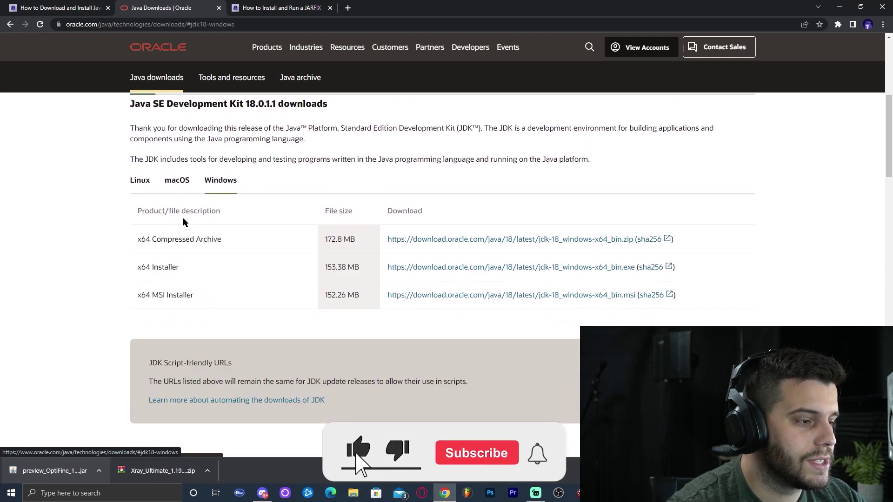
drag(138, 240, 193, 299)
click(180, 280)
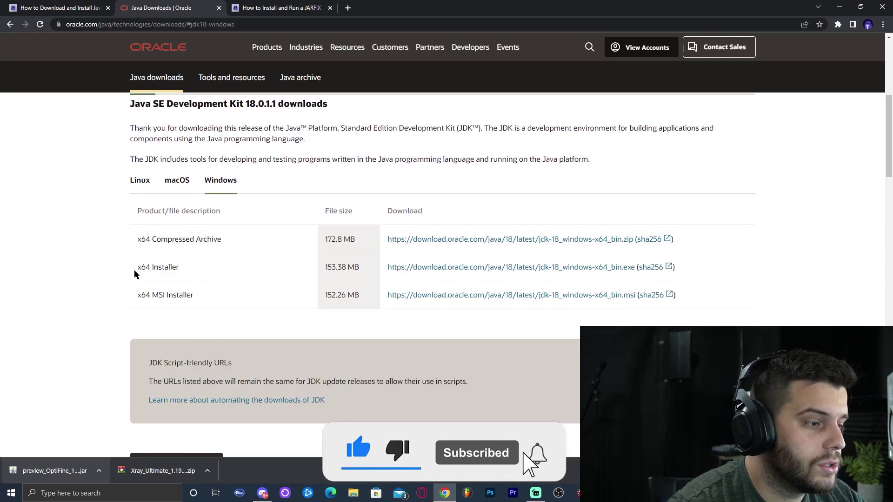
drag(136, 273, 182, 272)
click(187, 274)
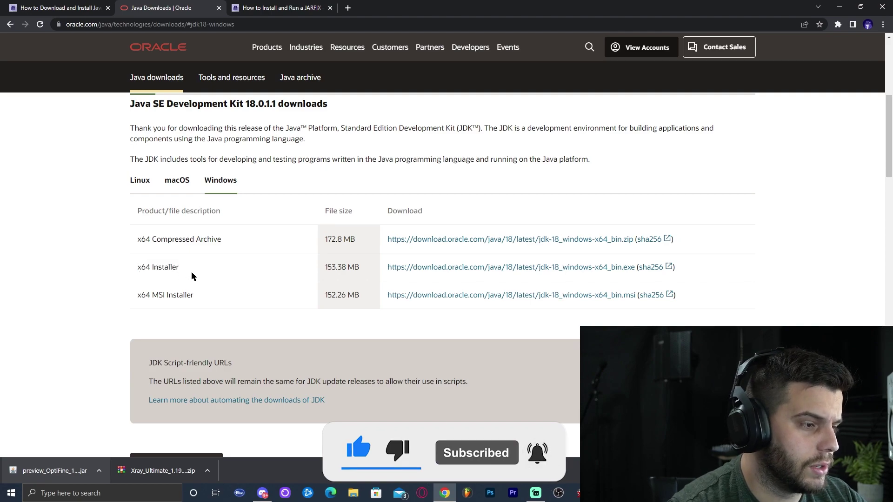
click(496, 272)
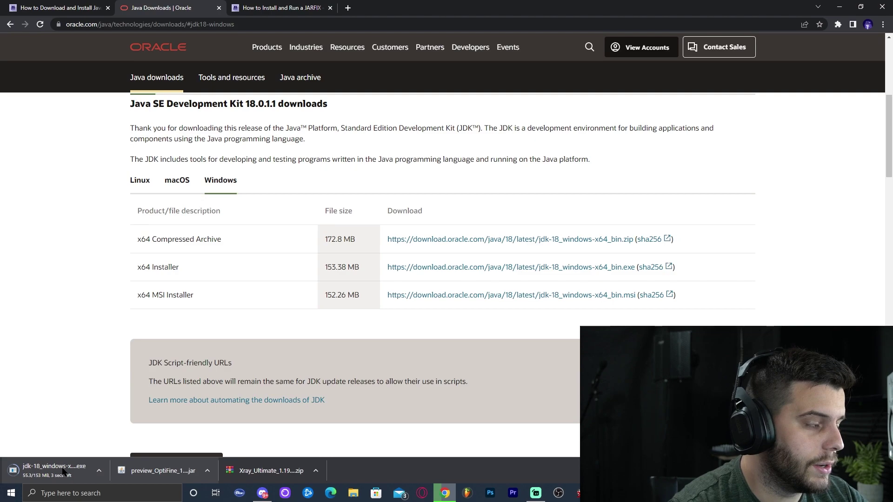
Step: Refresh the desktop and place the JDK 18 installer on it
double_click(550, 14)
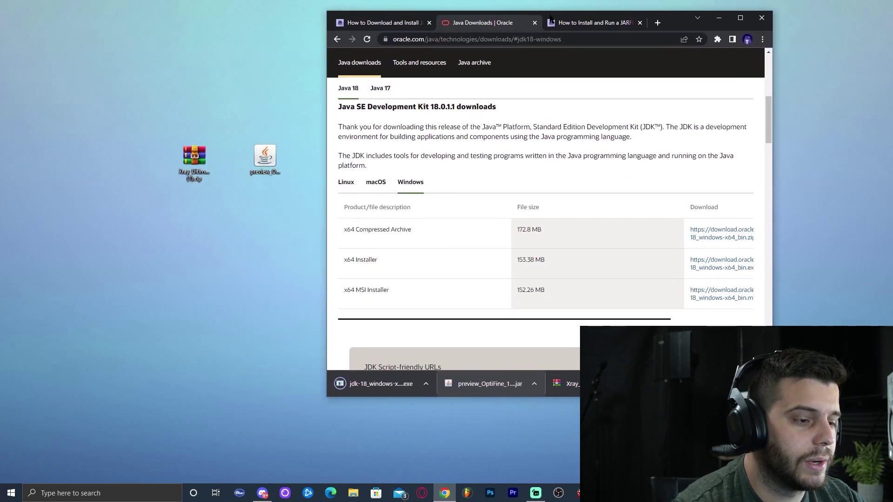
drag(550, 17, 551, 17)
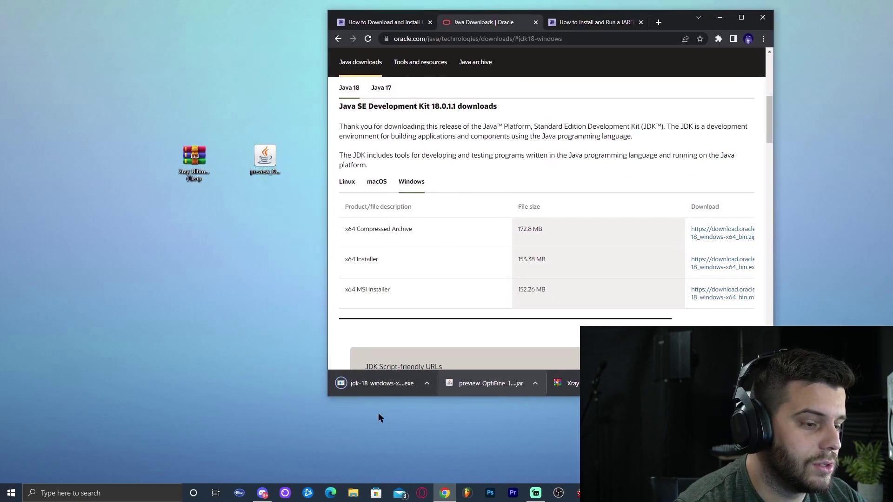
click(207, 240)
right_click(207, 238)
click(242, 267)
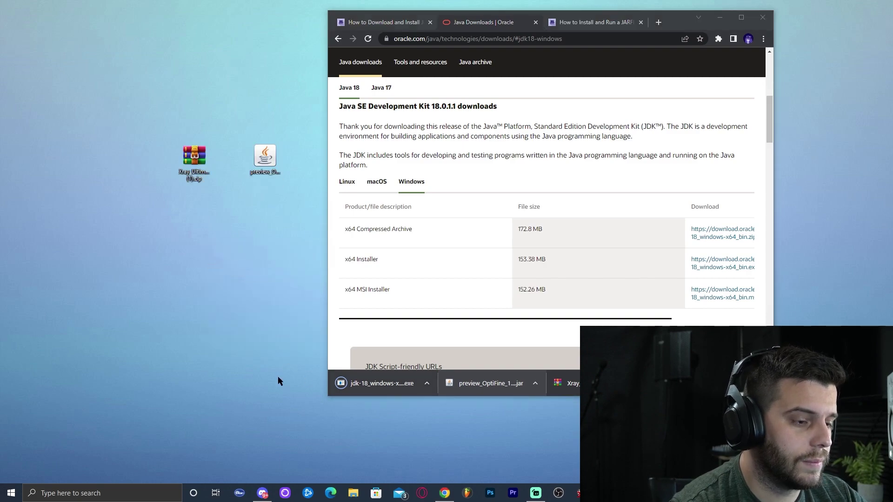
drag(362, 393, 226, 243)
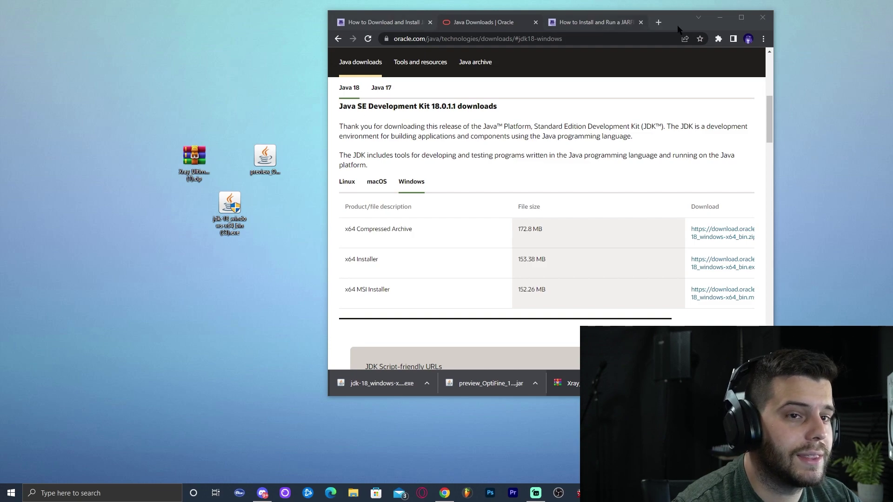
Step: Maximize Chrome and close the Java 18 tutorial and Oracle downloads tabs
drag(668, 21, 281, 3)
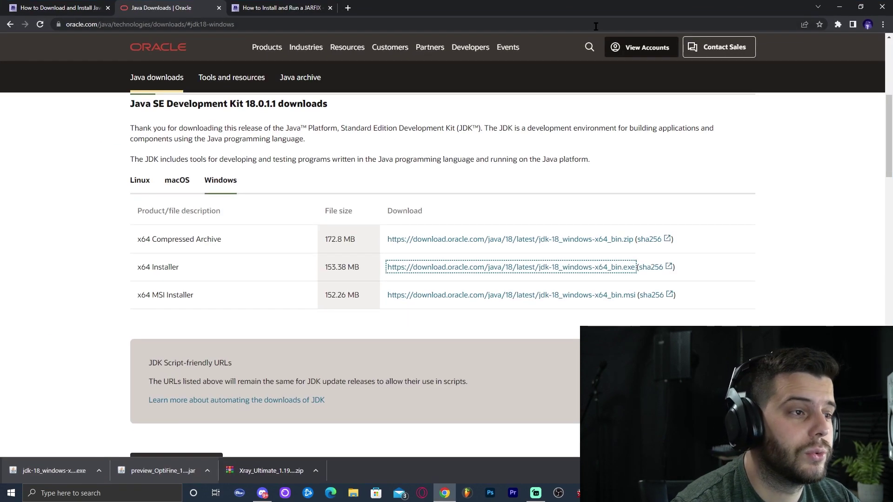
click(273, 6)
click(98, 8)
click(108, 8)
click(112, 8)
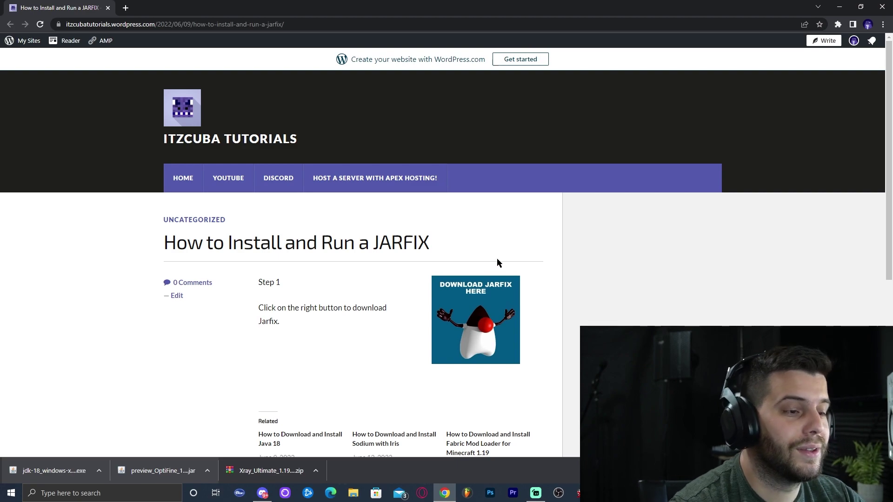
Step: Download jarfix.exe from the Jarfix author's site
scroll(428, 257, down, 1)
click(498, 235)
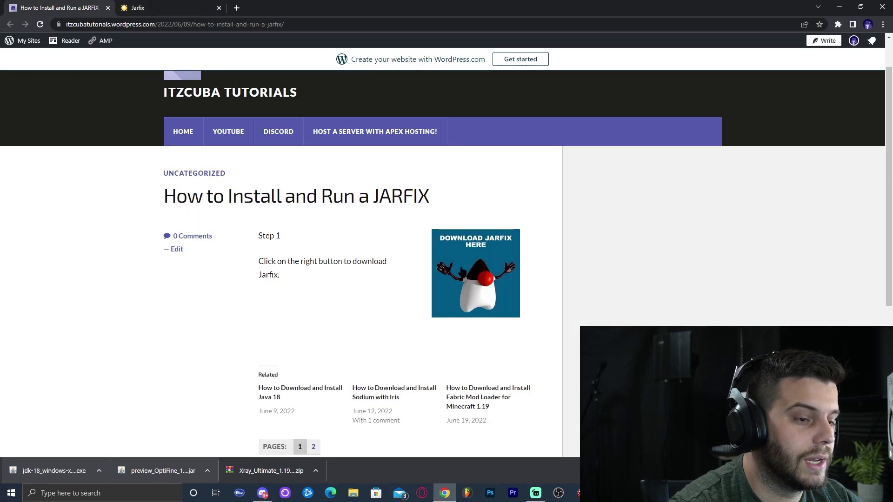
click(141, 6)
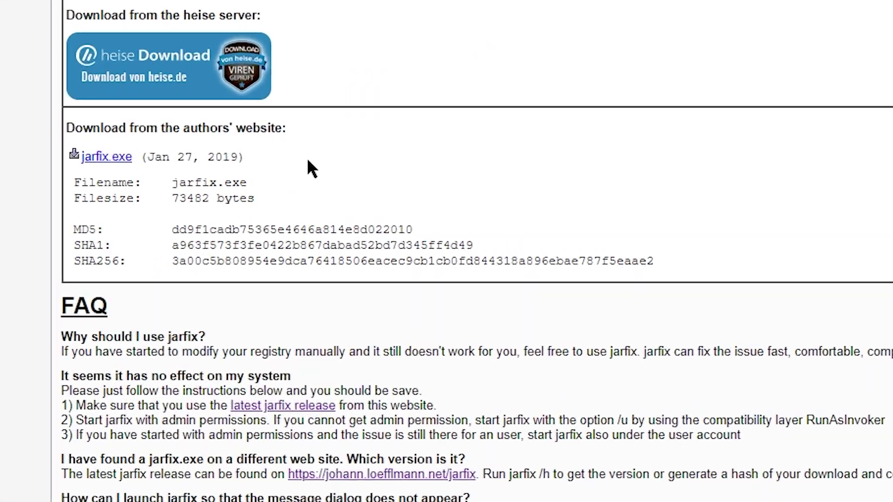
drag(308, 161, 69, 156)
click(305, 163)
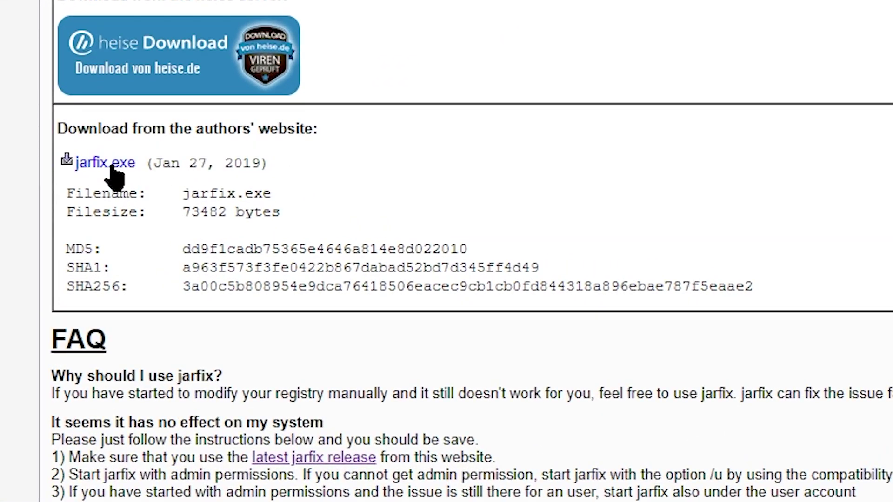
click(114, 168)
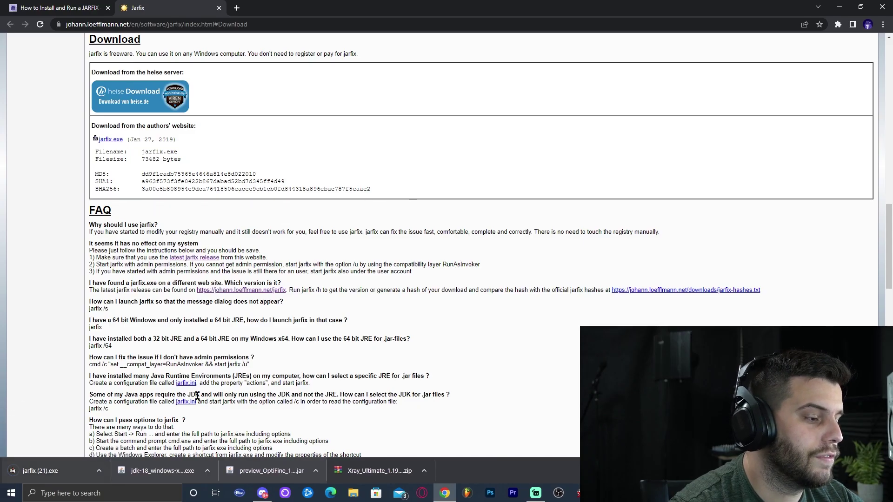
Step: Place the jarfix download on the desktop and close Chrome
drag(507, 6, 516, 23)
click(237, 345)
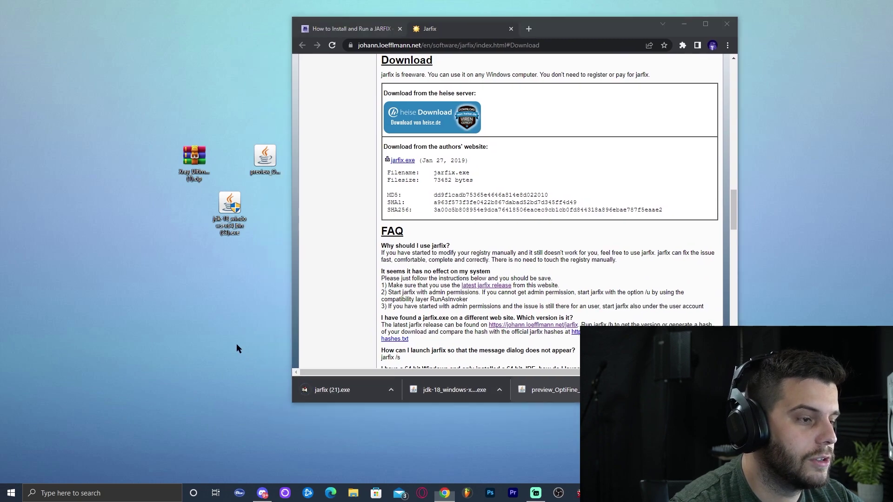
drag(329, 392, 211, 258)
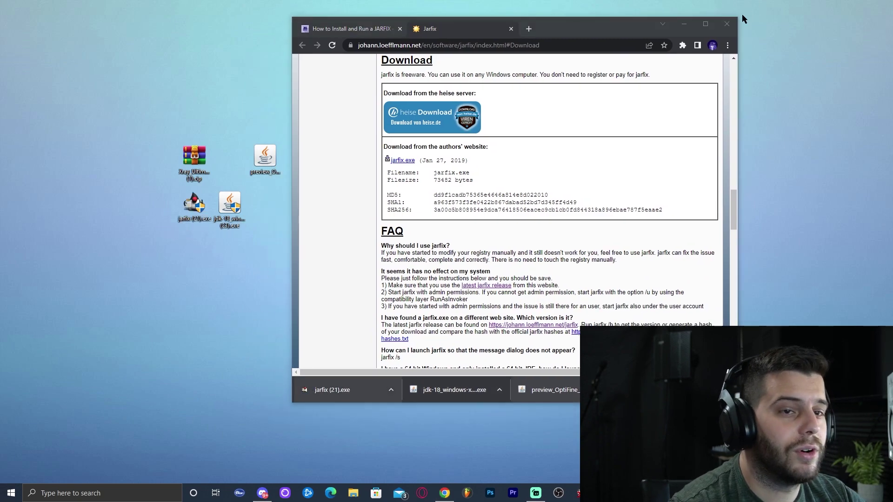
click(727, 24)
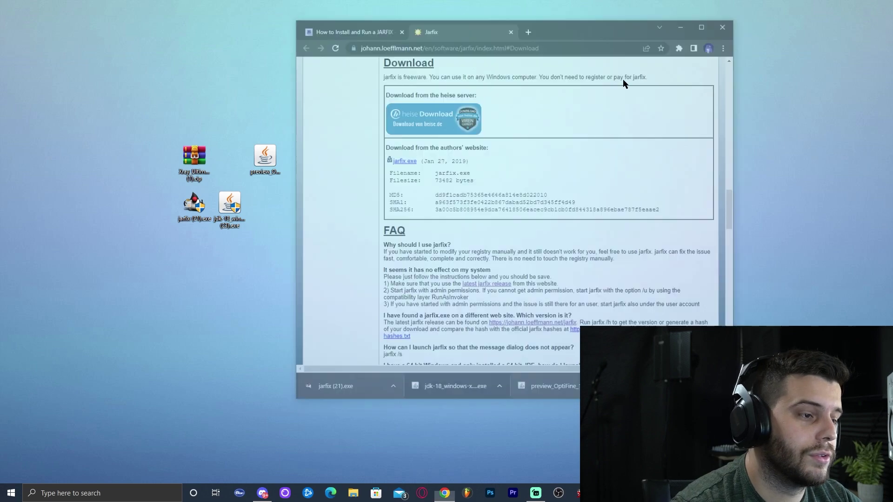
right_click(336, 106)
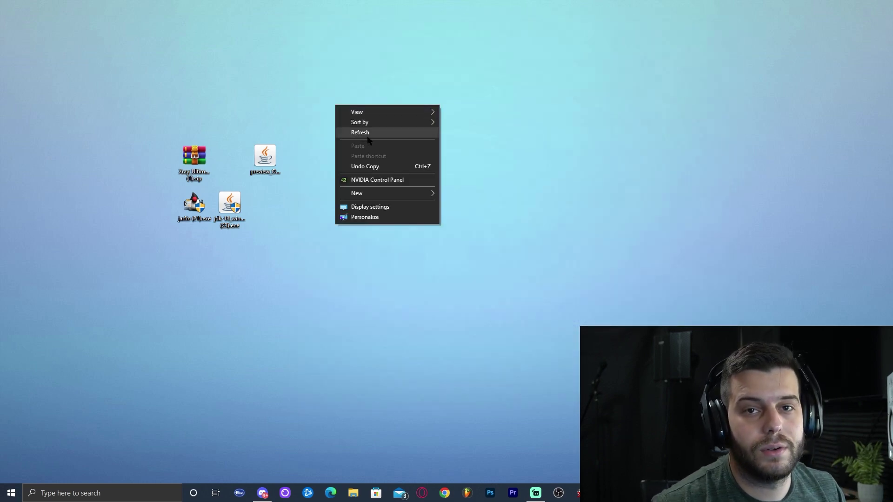
click(365, 133)
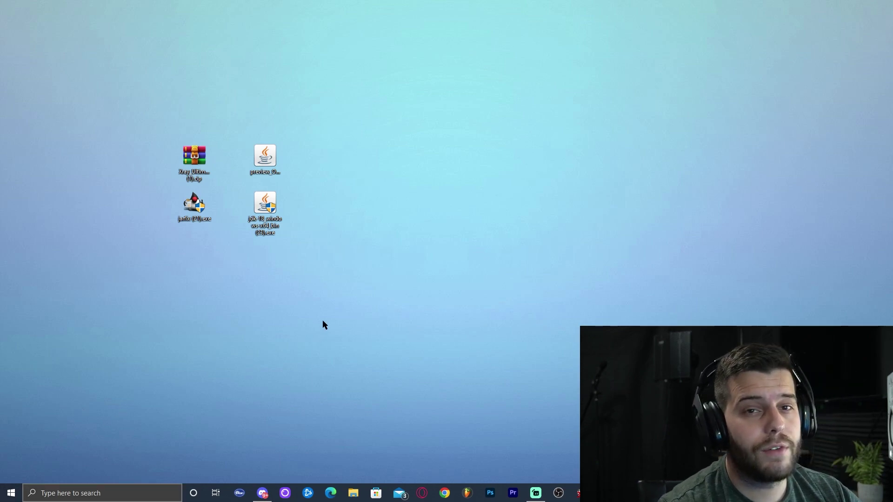
click(101, 494)
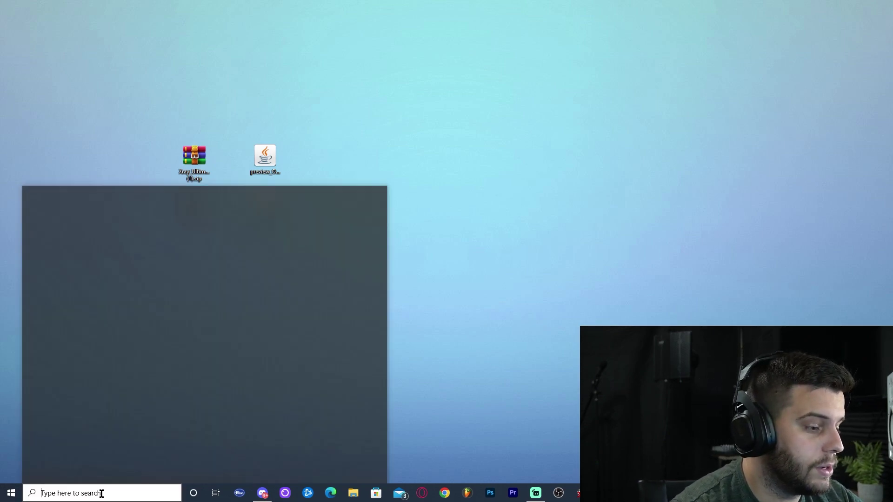
text(add)
click(91, 238)
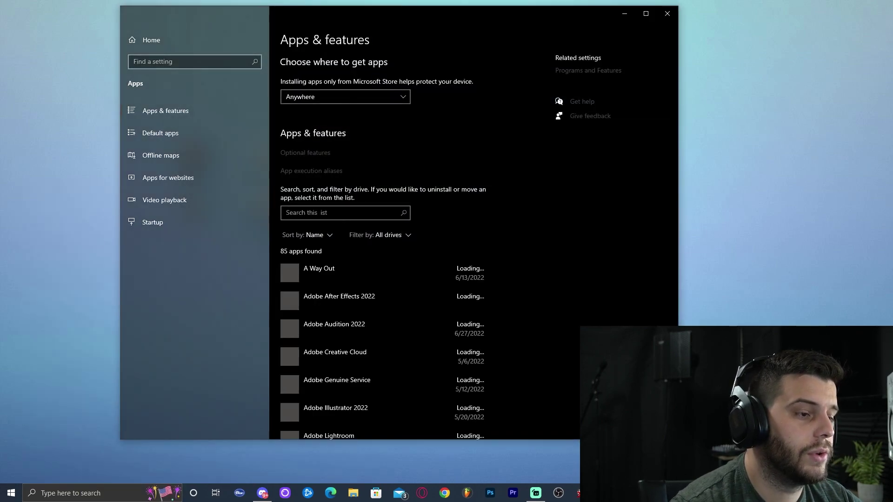
click(331, 212)
text(JAVA)
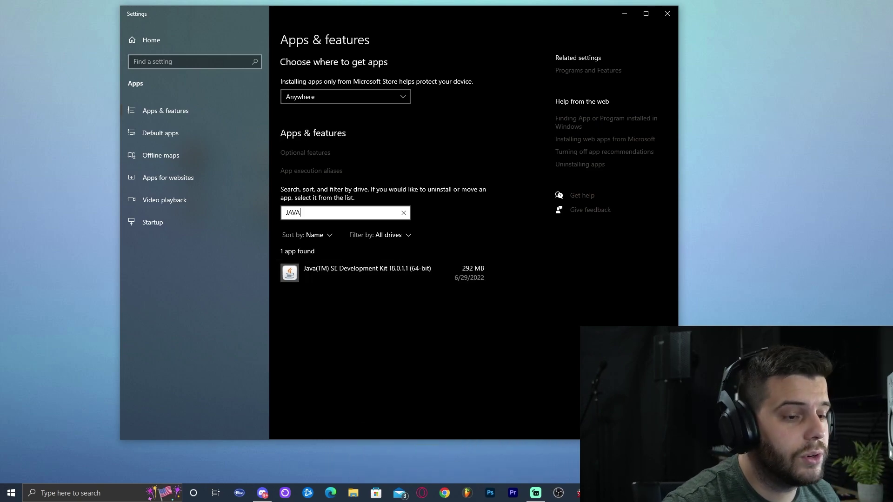
click(426, 278)
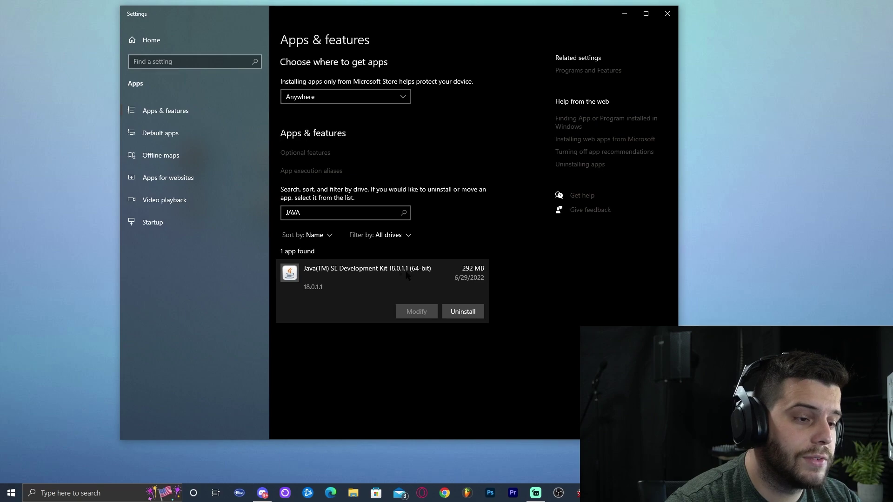
Step: Close Settings and refresh the desktop icons
click(677, 18)
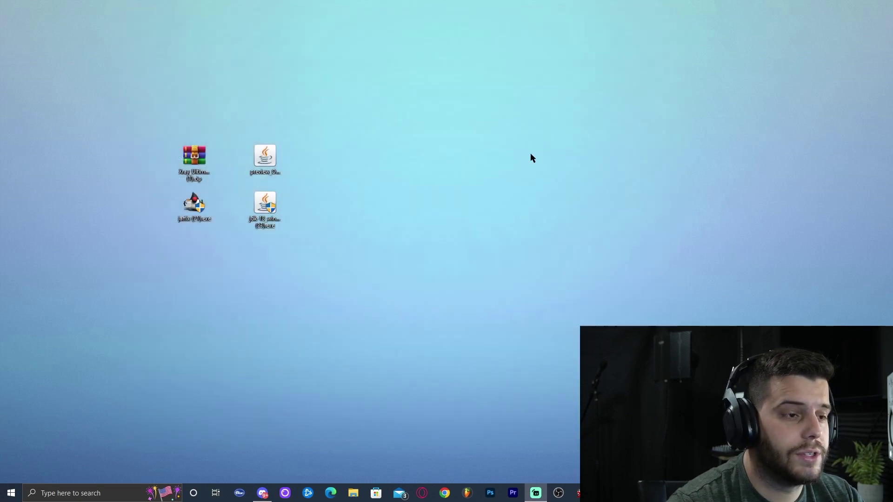
right_click(318, 154)
click(347, 177)
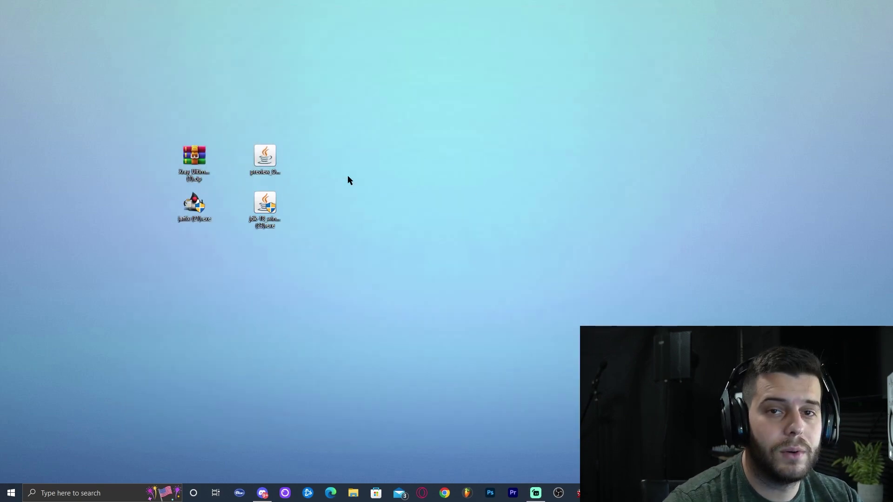
Step: Run the jdk-18 installer, confirm reinstalling, and install JDK 18.0.1.1 to the default folder
click(263, 211)
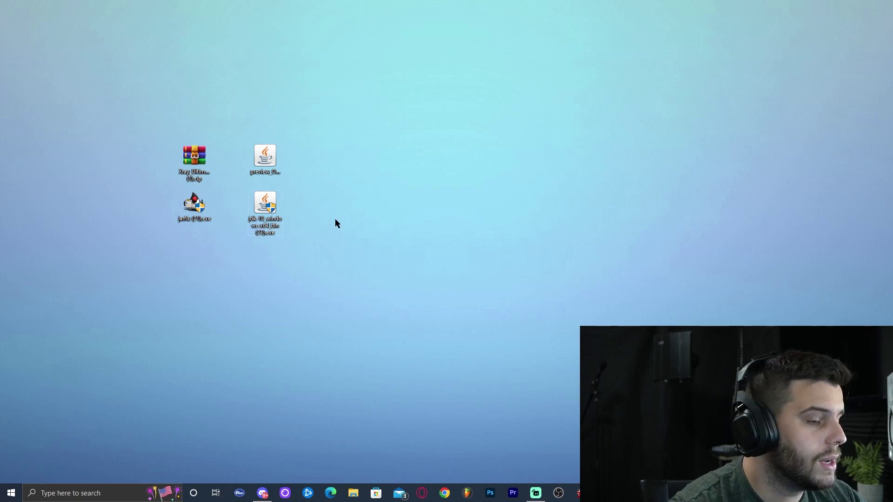
double_click(269, 210)
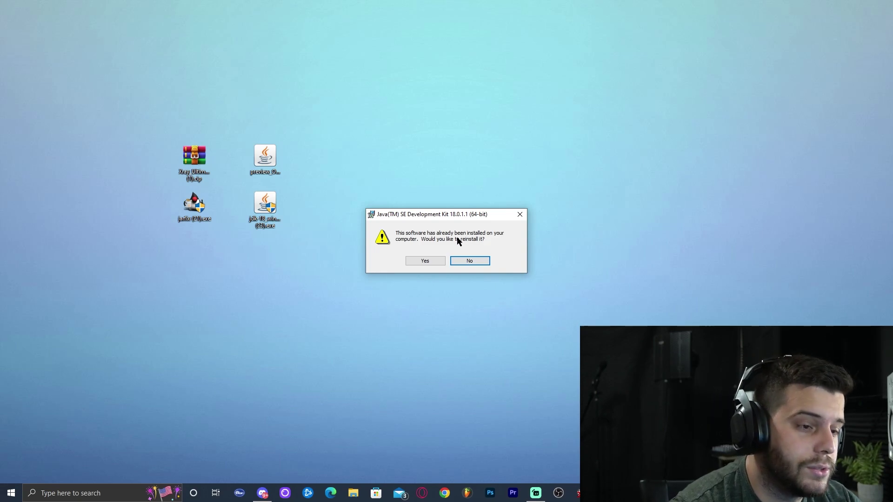
click(442, 263)
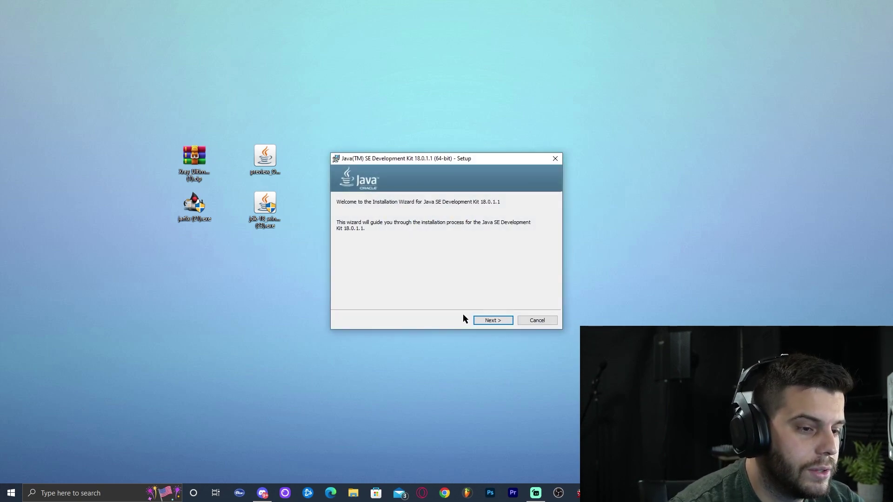
click(498, 321)
click(503, 324)
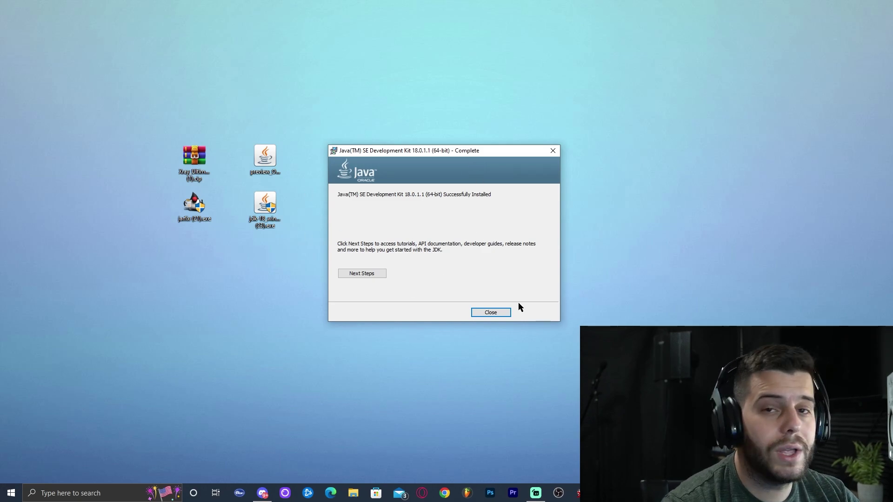
Step: Close the finished JDK installer, delete its file, and tidy and refresh the desktop
click(492, 312)
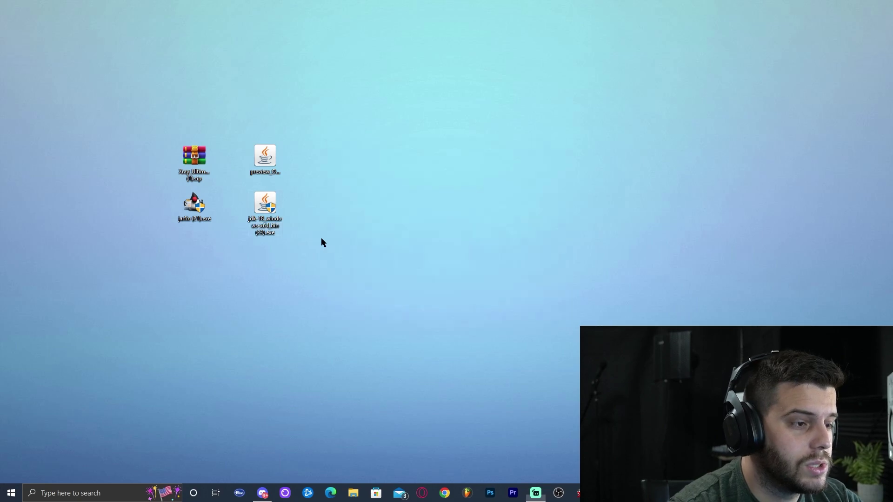
click(255, 205)
key(Delete)
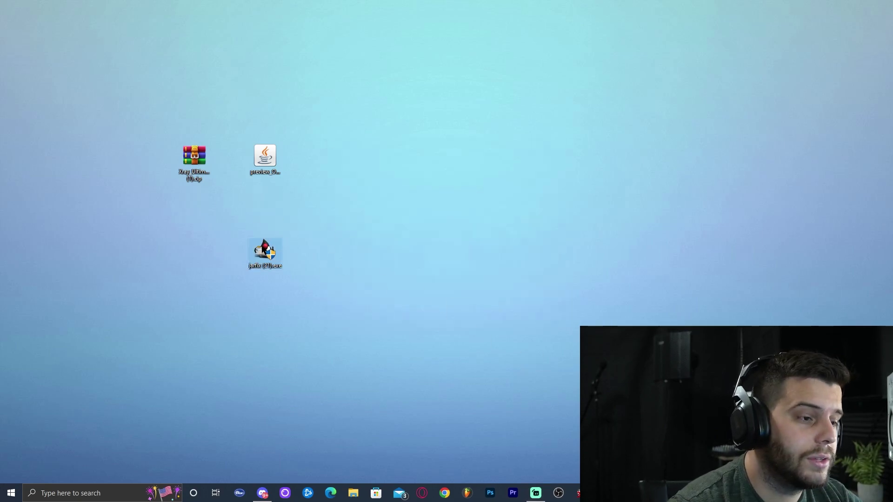
drag(264, 247, 228, 200)
right_click(311, 206)
click(321, 234)
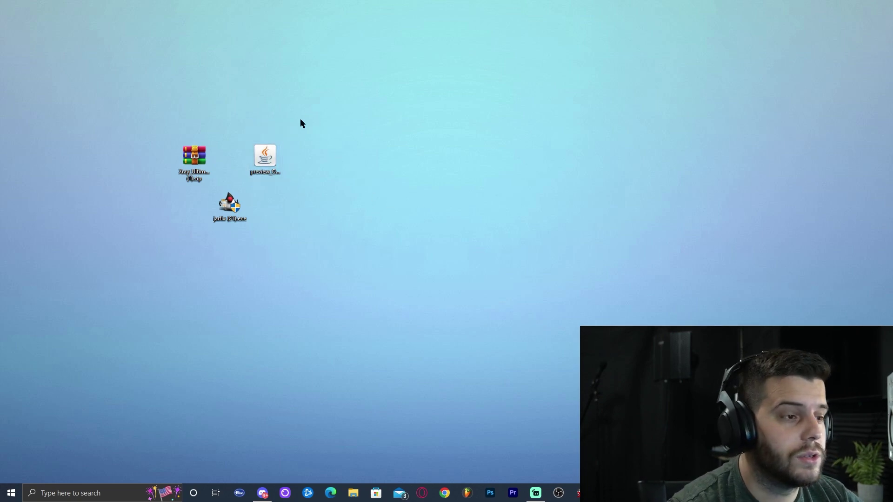
Step: Run Jarfix to register .jar files, dismiss its success message, and delete jarfix
double_click(236, 206)
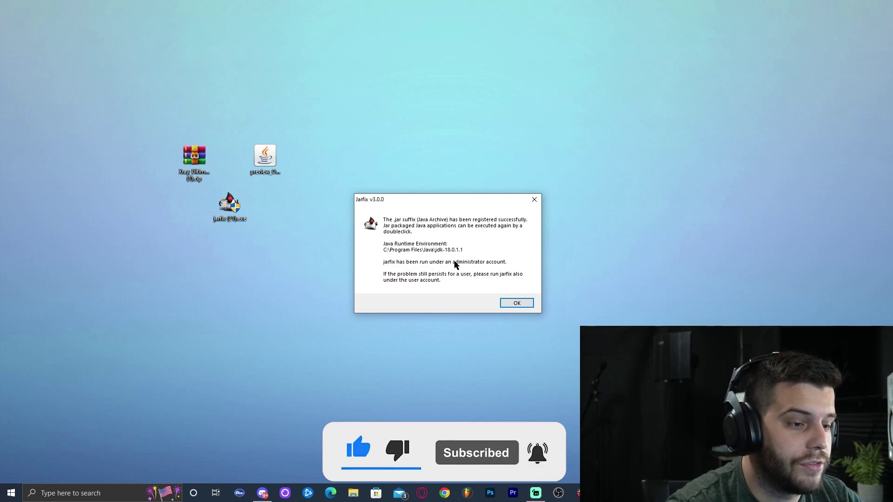
click(519, 304)
drag(342, 266, 161, 180)
key(Delete)
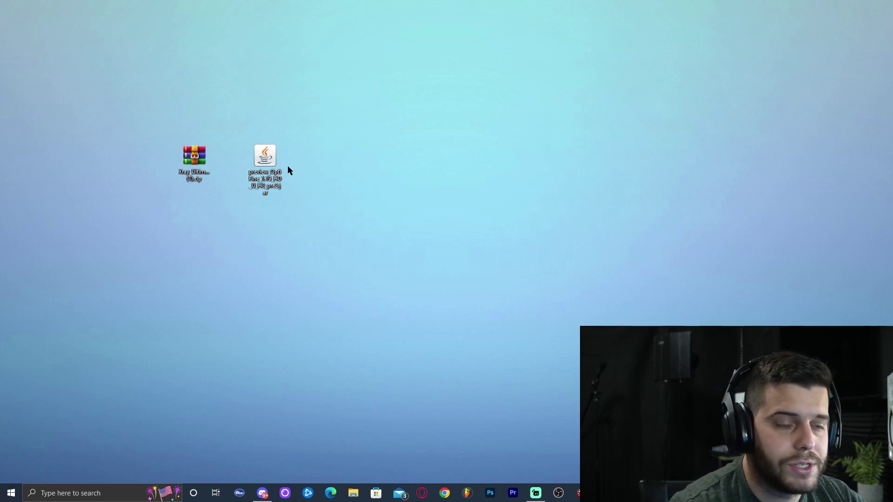
Step: Install OptiFine HD Ultra H8 pre2 for Minecraft 1.19 and acknowledge the success message
double_click(266, 157)
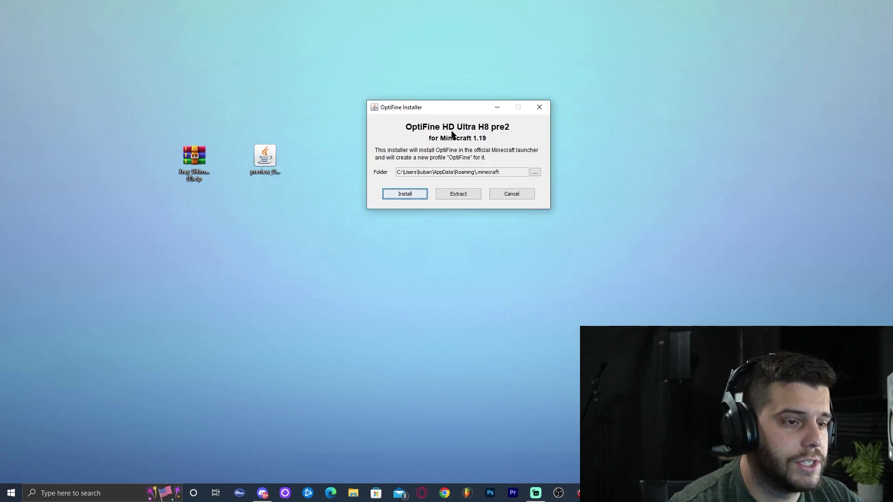
drag(472, 106, 465, 112)
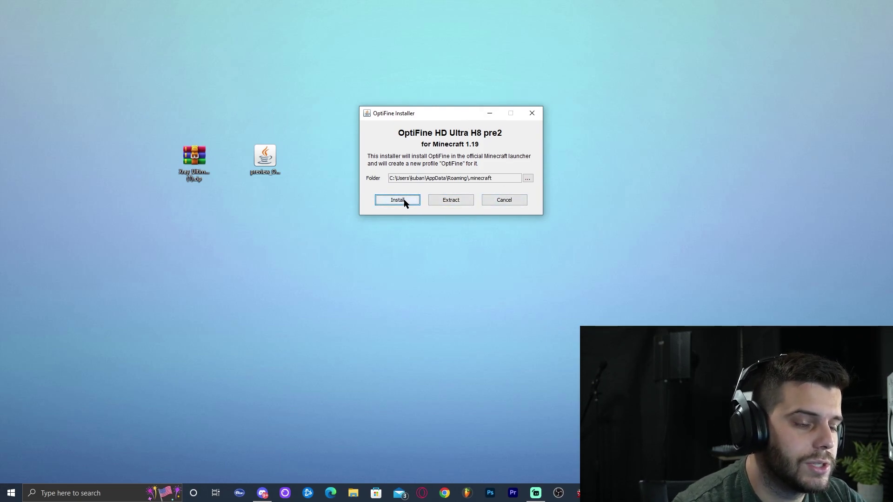
key(Return)
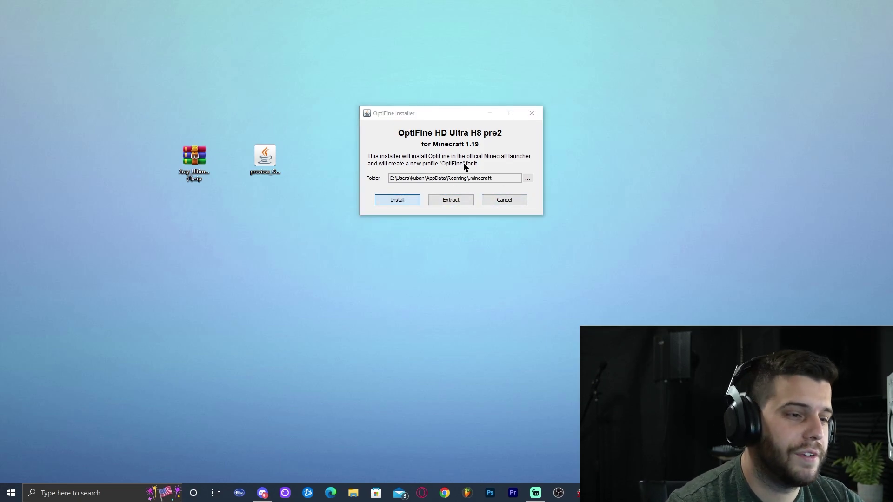
drag(453, 221, 471, 149)
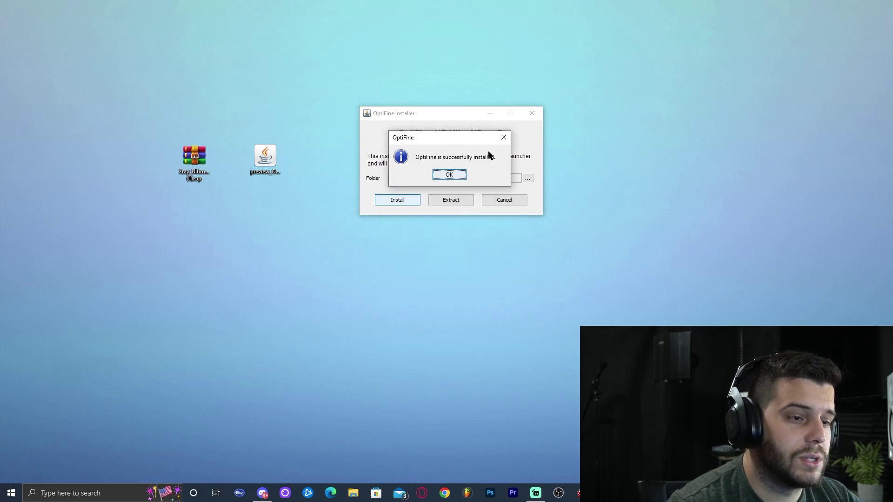
click(451, 175)
Step: Remove the OptiFine jar from the desktop, leaving only the Xray zip
drag(294, 95, 219, 218)
drag(348, 102, 230, 243)
drag(265, 158, 577, 332)
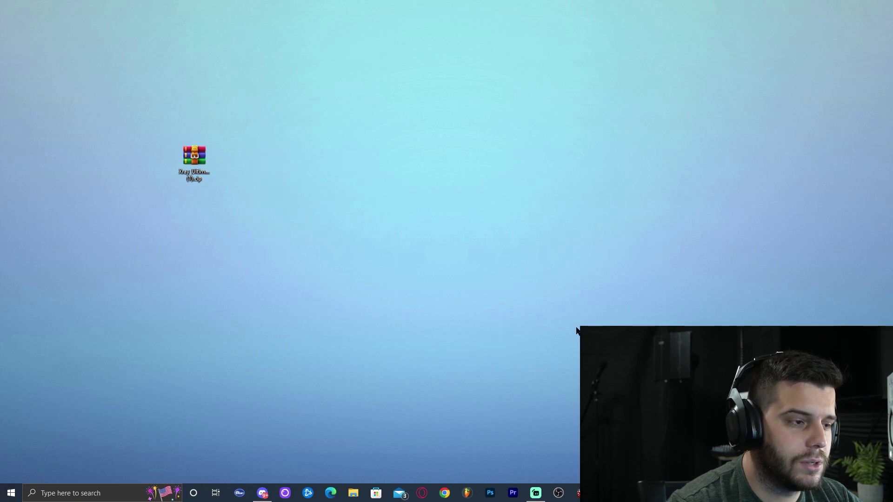
drag(194, 158, 230, 162)
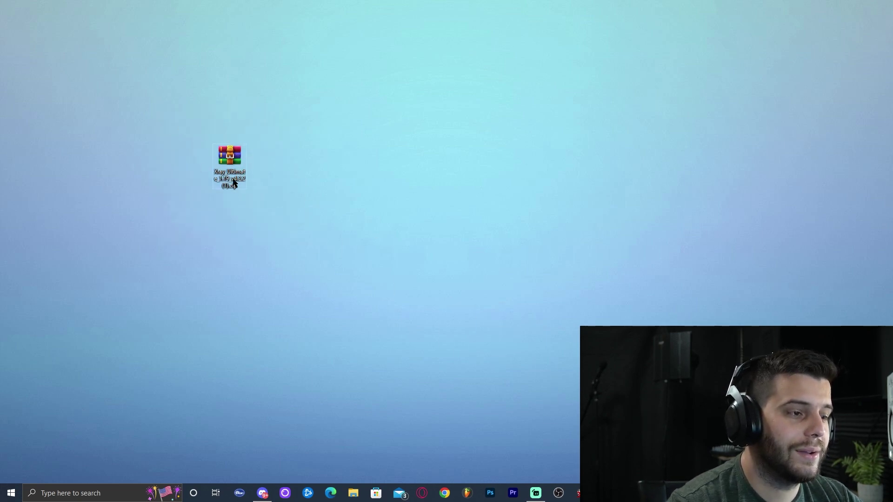